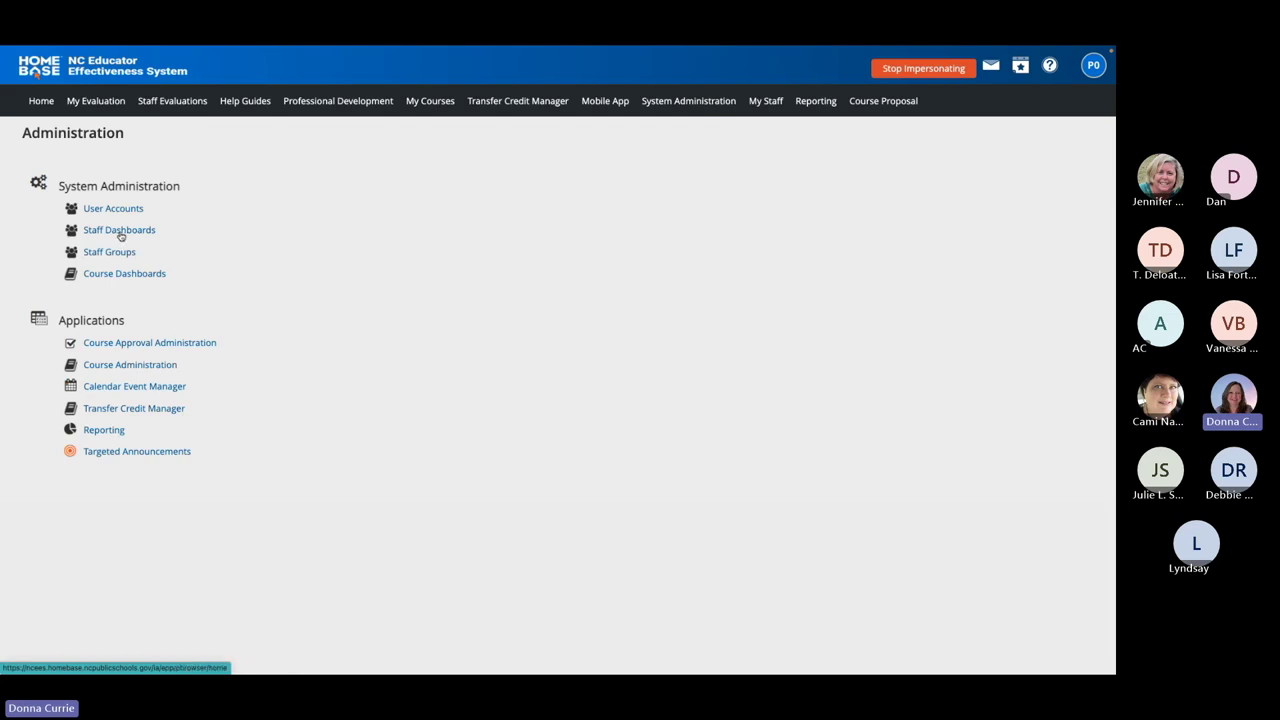
Step: Open Staff Dashboards and browse staff by site, selecting the NCTEST site
left_click(116, 235)
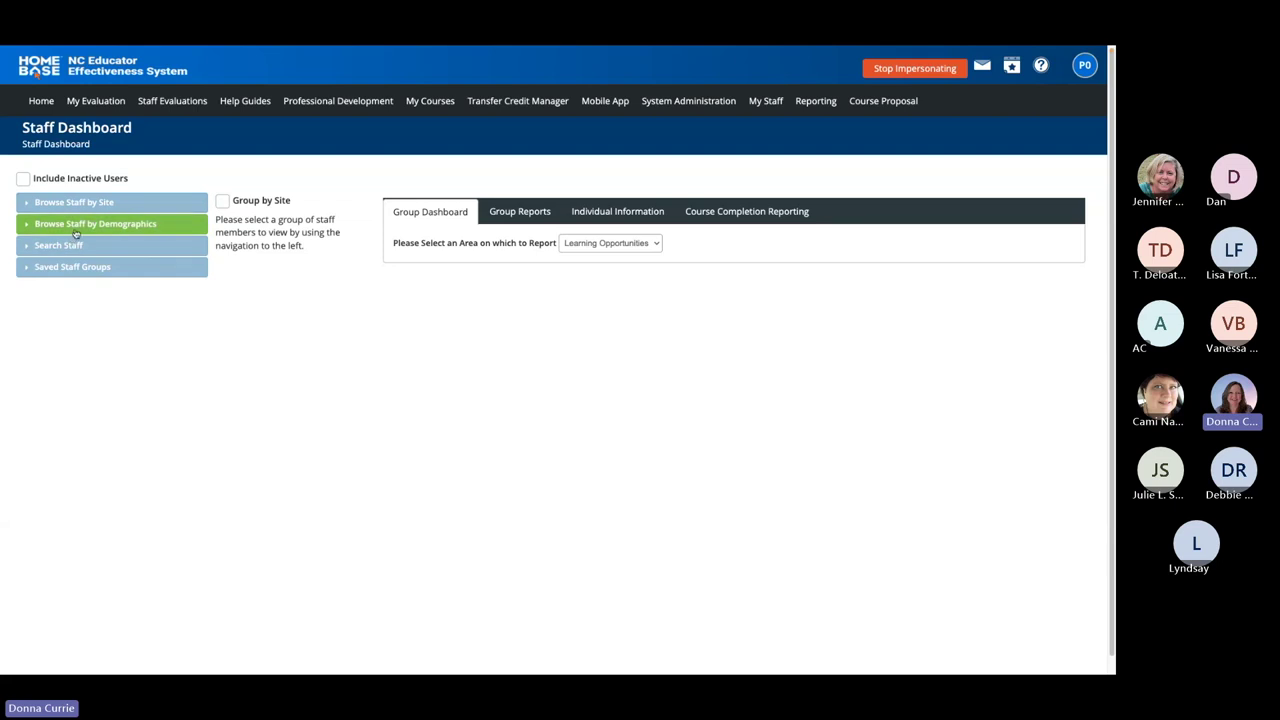
left_click(31, 205)
left_click(62, 270)
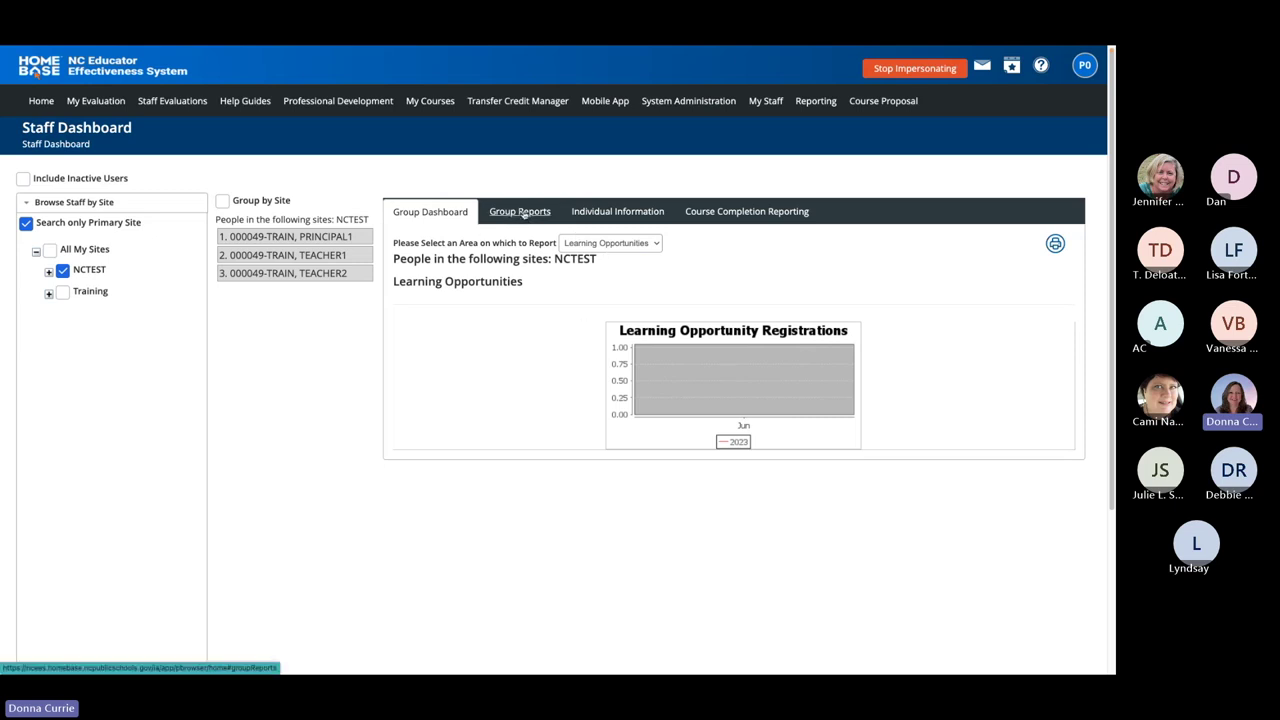
Step: View the individual profile information of the Principal1 training account and check its last login
left_click(617, 212)
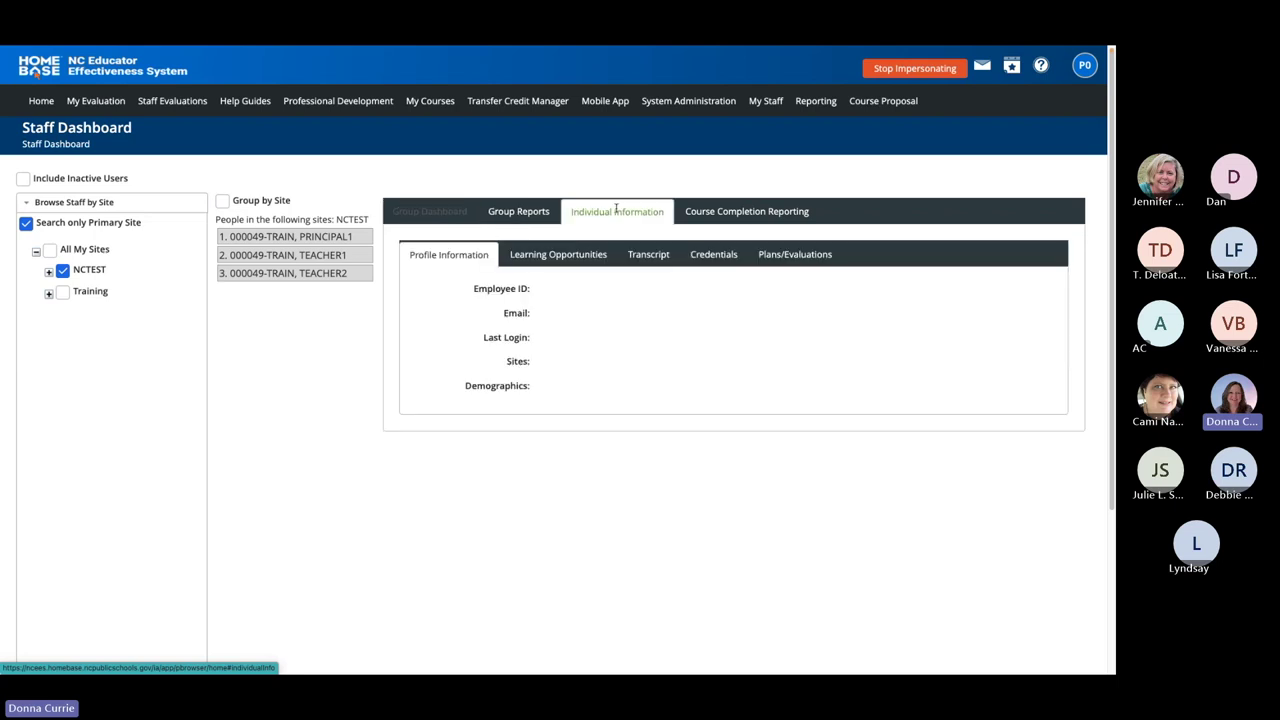
left_click(283, 237)
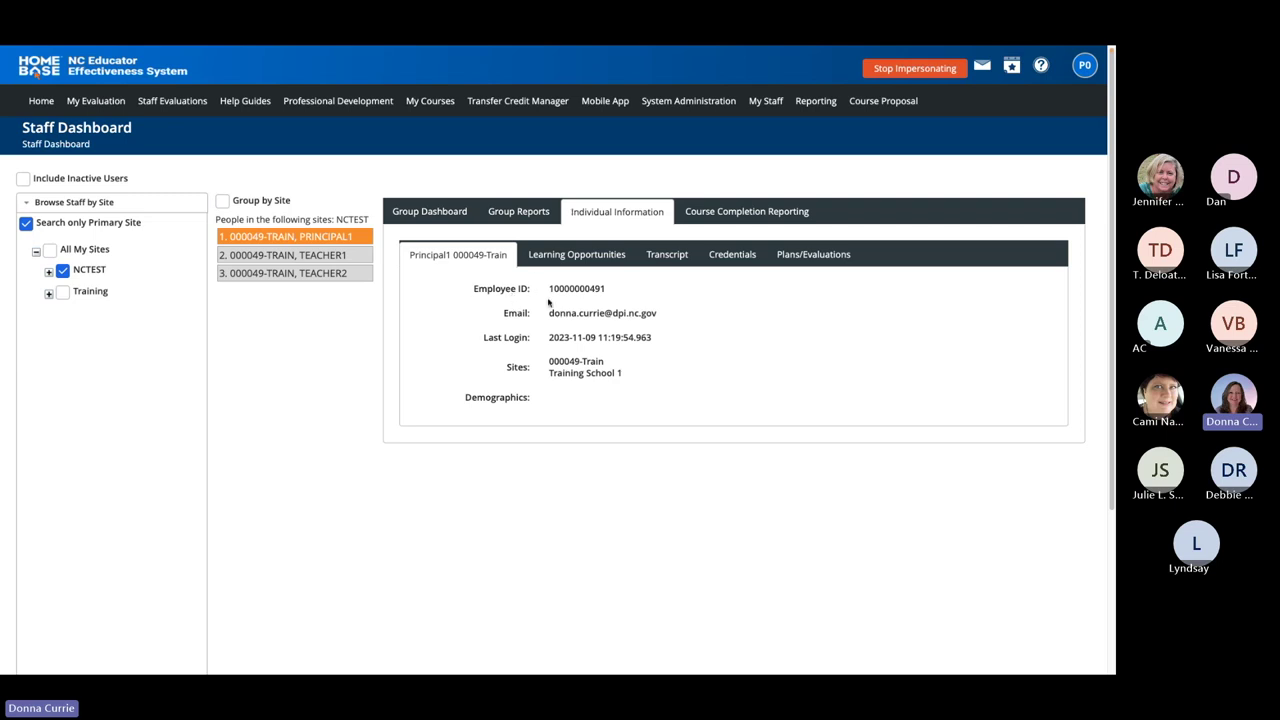
left_click_drag(546, 337, 674, 341)
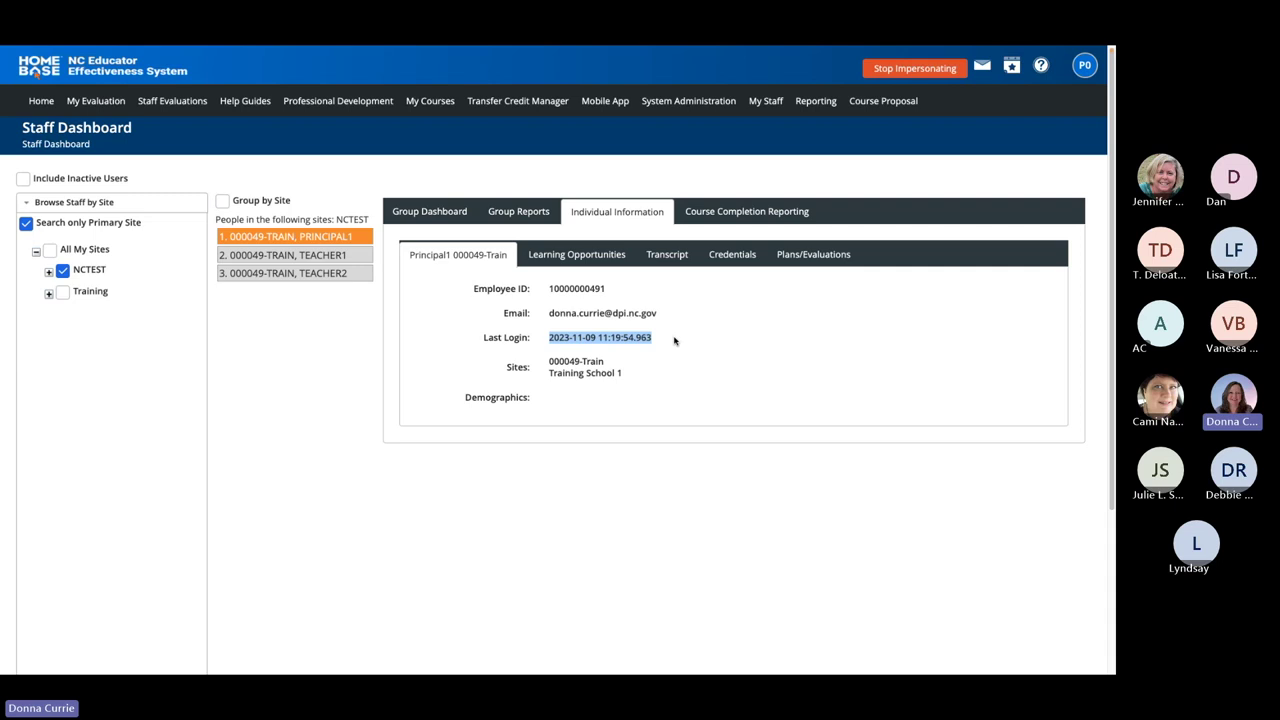
Step: Run the detailed course completion report for the exact course number "23375" and take the browser window out of full screen
left_click(727, 212)
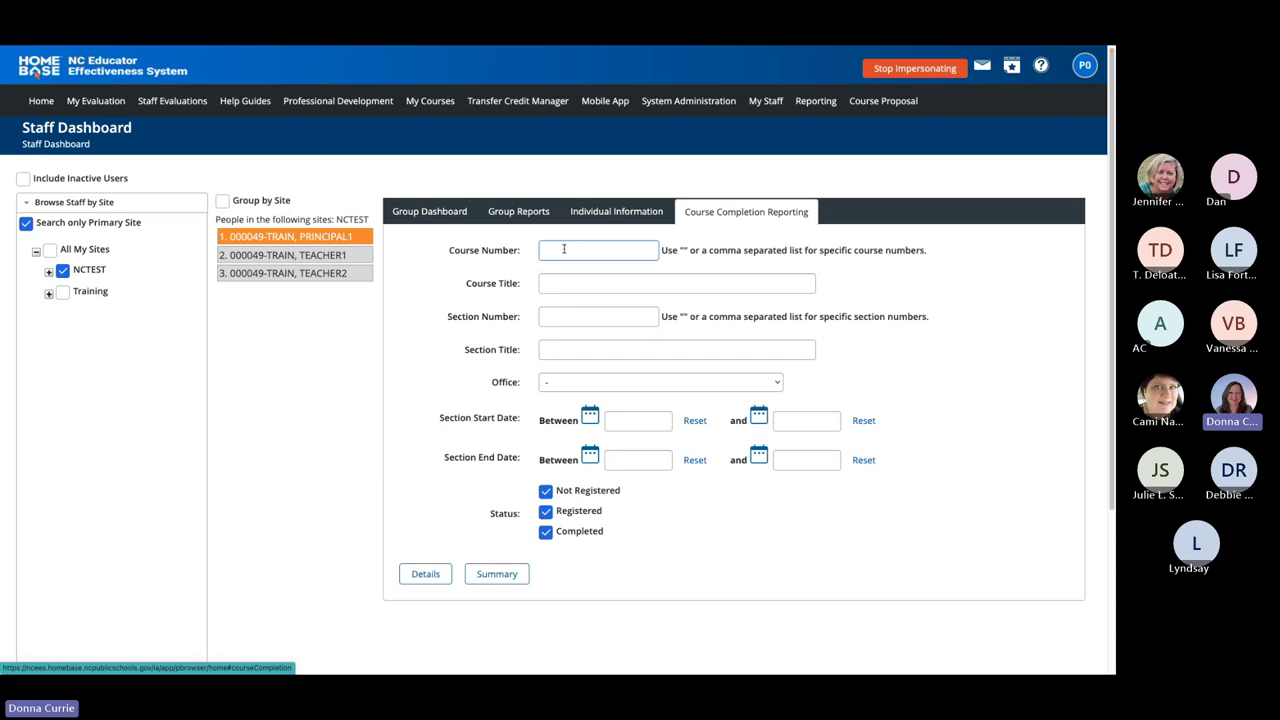
type("23375")
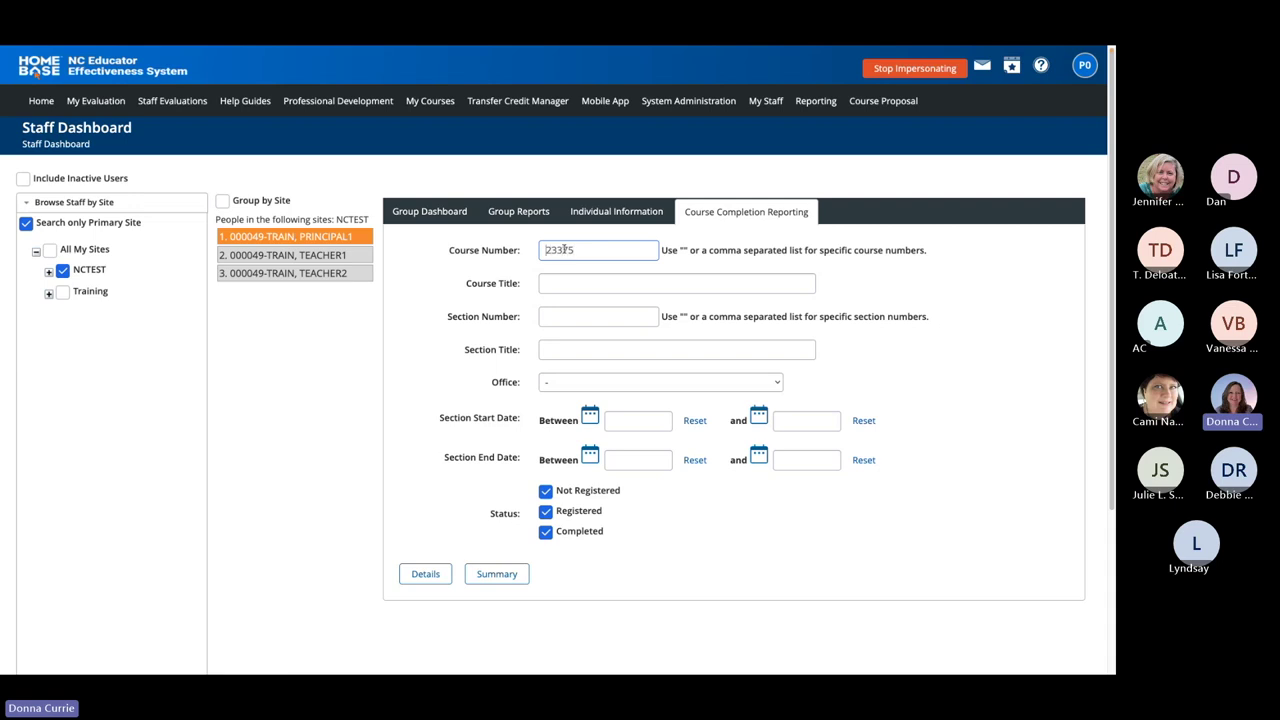
type("\"")
type("\"")
left_click(424, 574)
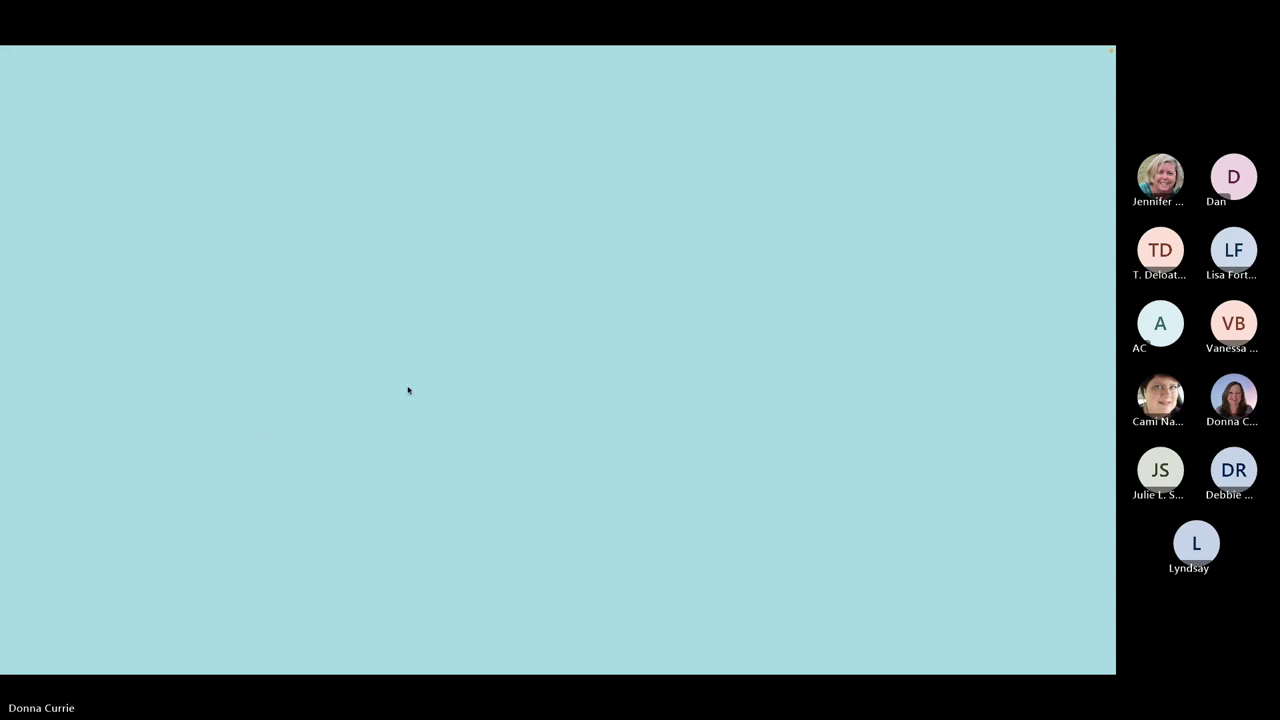
mouse_move(68, 55)
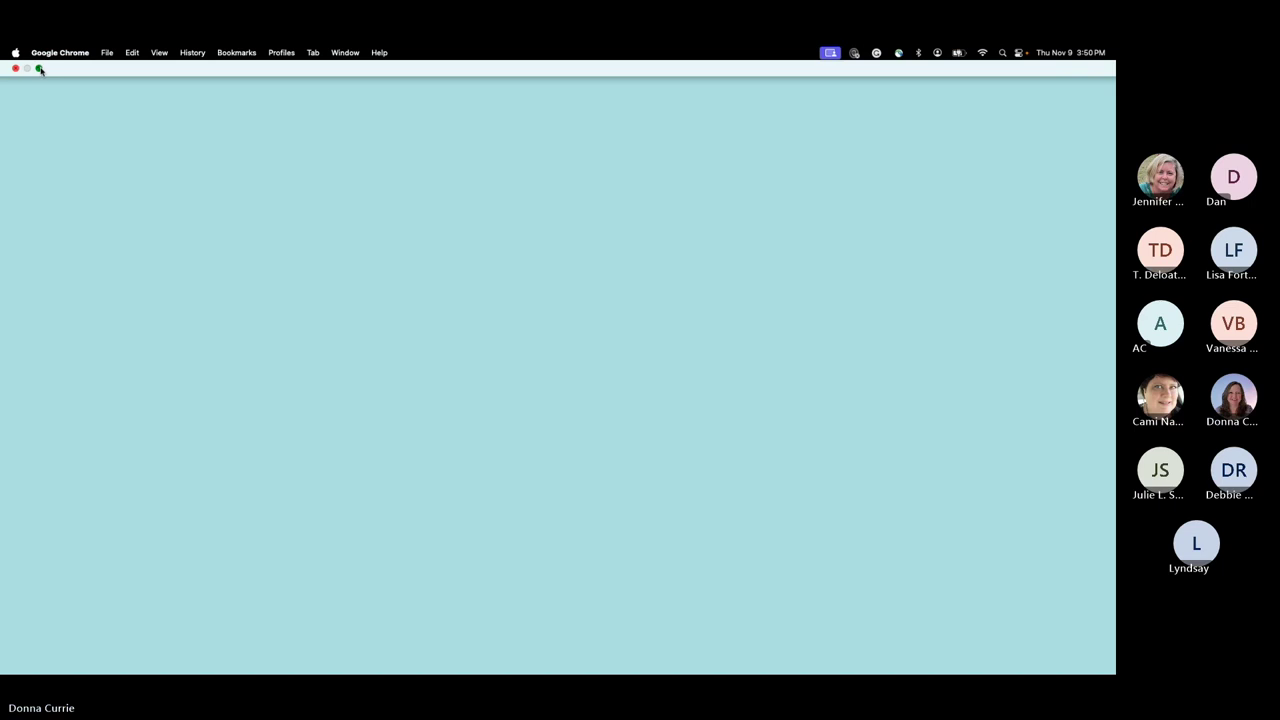
left_click(40, 69)
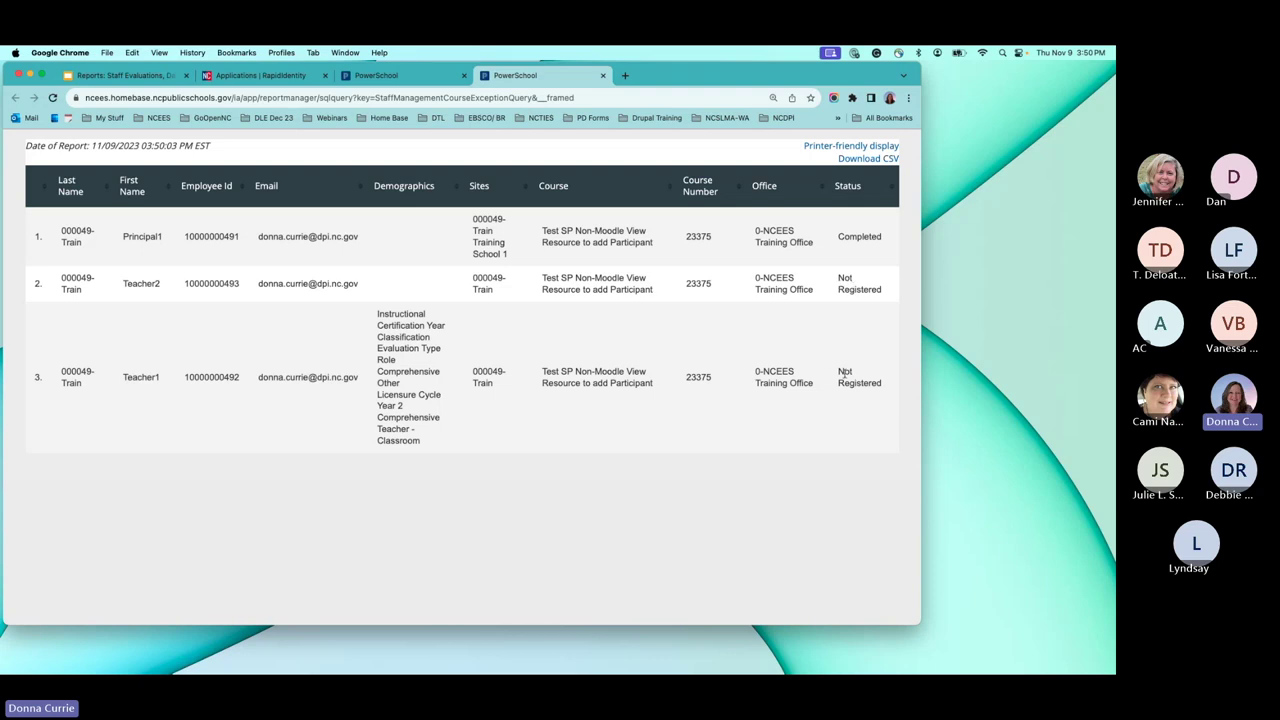
Step: Compare the status filters in the course completion form with the statuses listed in the detailed report, then return to the form
left_click(365, 77)
scroll(630, 458, "down", 2)
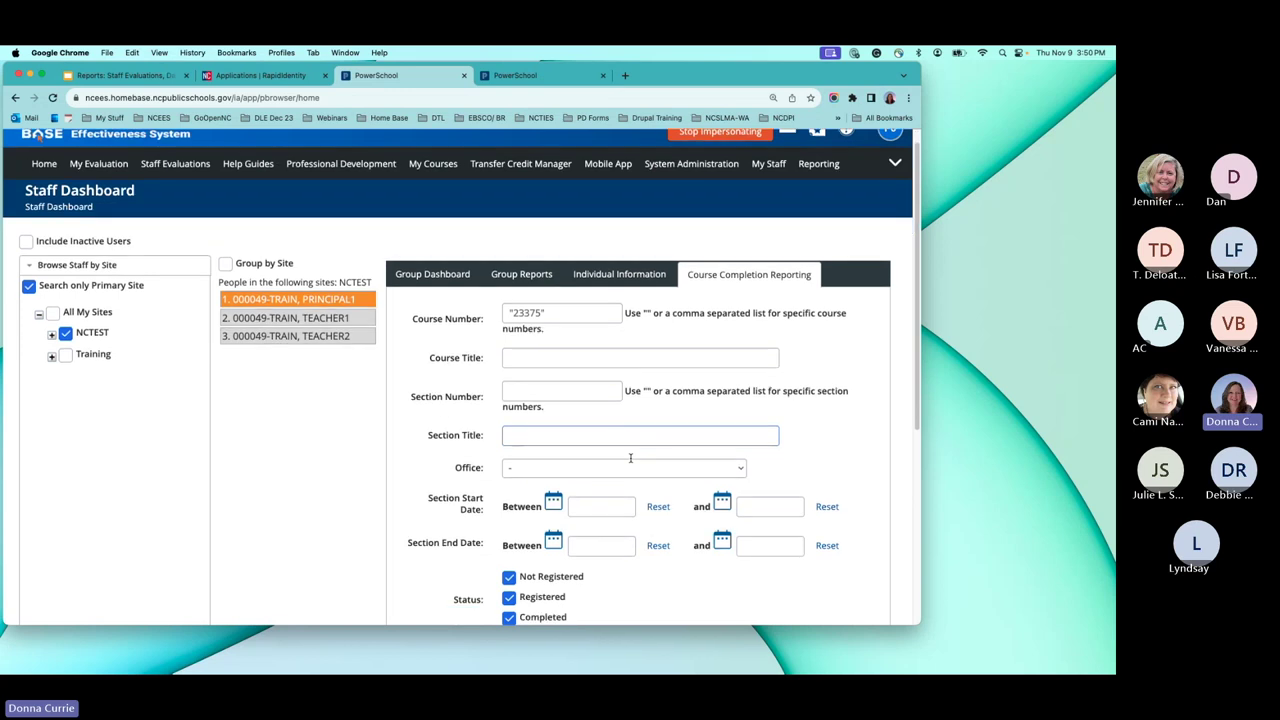
scroll(615, 548, "down", 2)
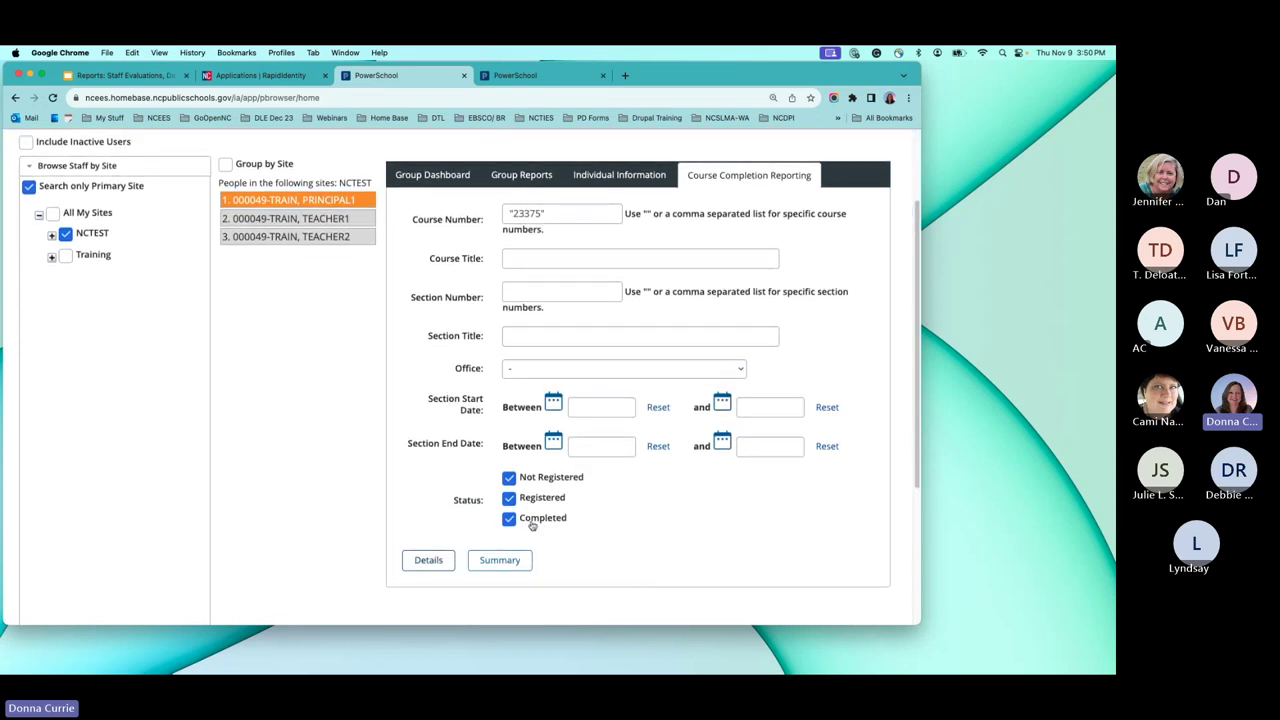
scroll(571, 520, "up", 1)
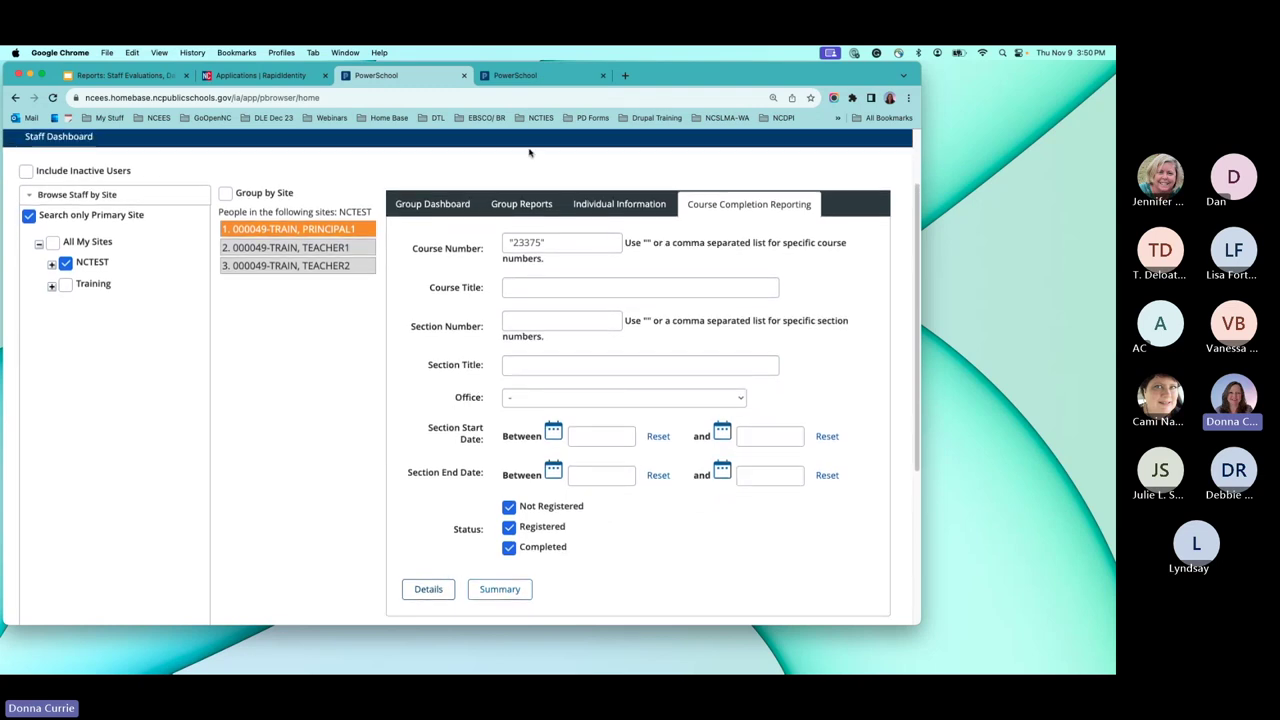
left_click(520, 77)
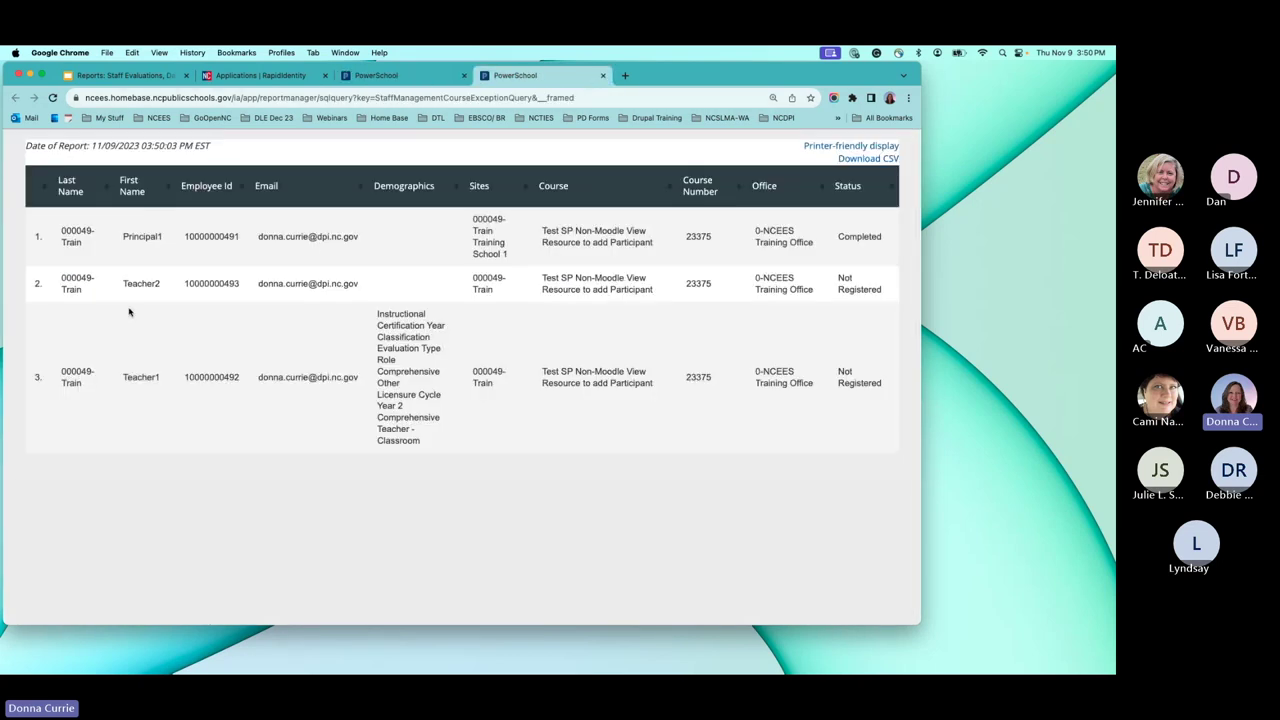
left_click(381, 78)
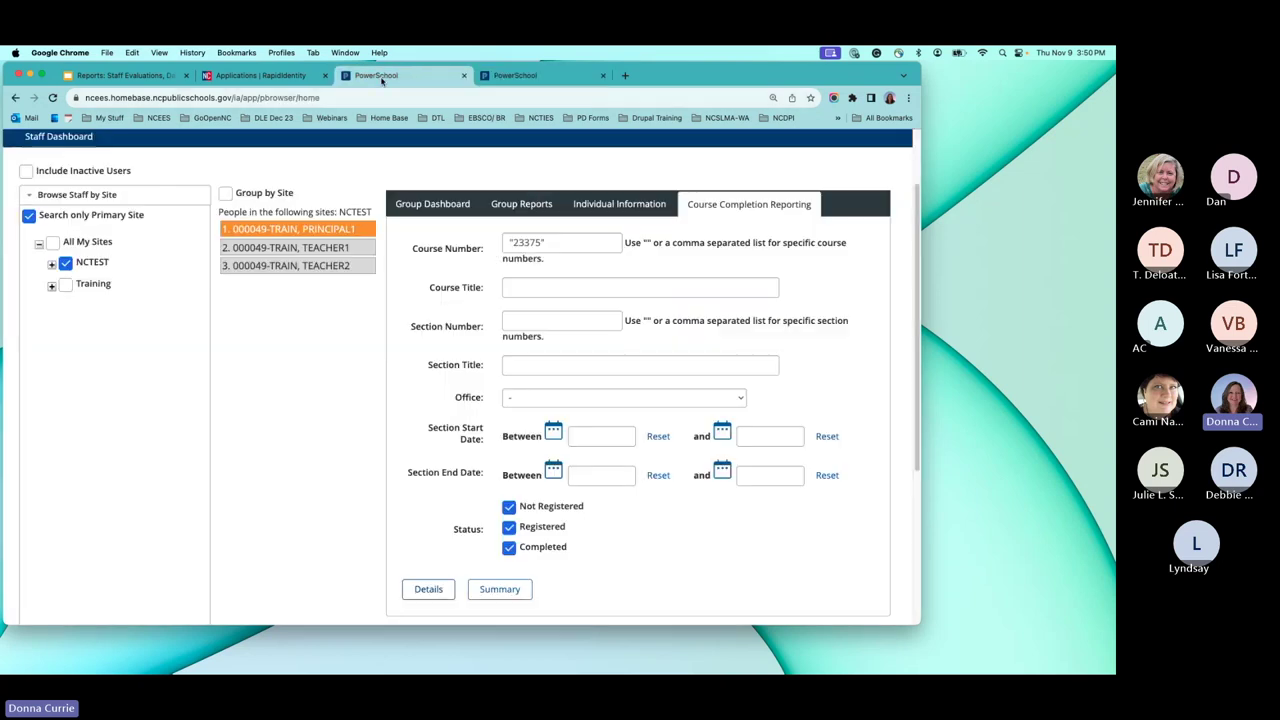
Step: Run the summary report for course "23375" and examine the Not Registered and Complete percentages
left_click(500, 590)
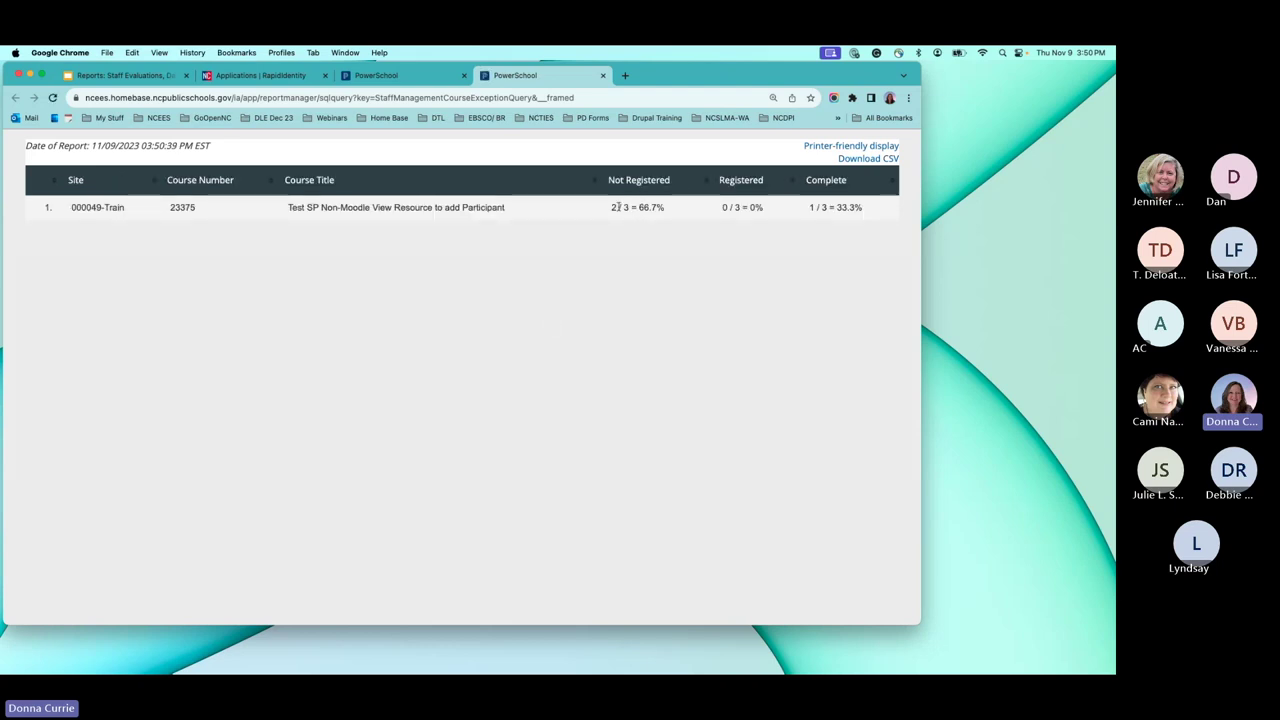
left_click_drag(640, 207, 653, 208)
left_click_drag(837, 207, 862, 208)
Step: Return to the Staff Dashboard and set the Group Dashboard's reporting area to Portal
left_click(395, 77)
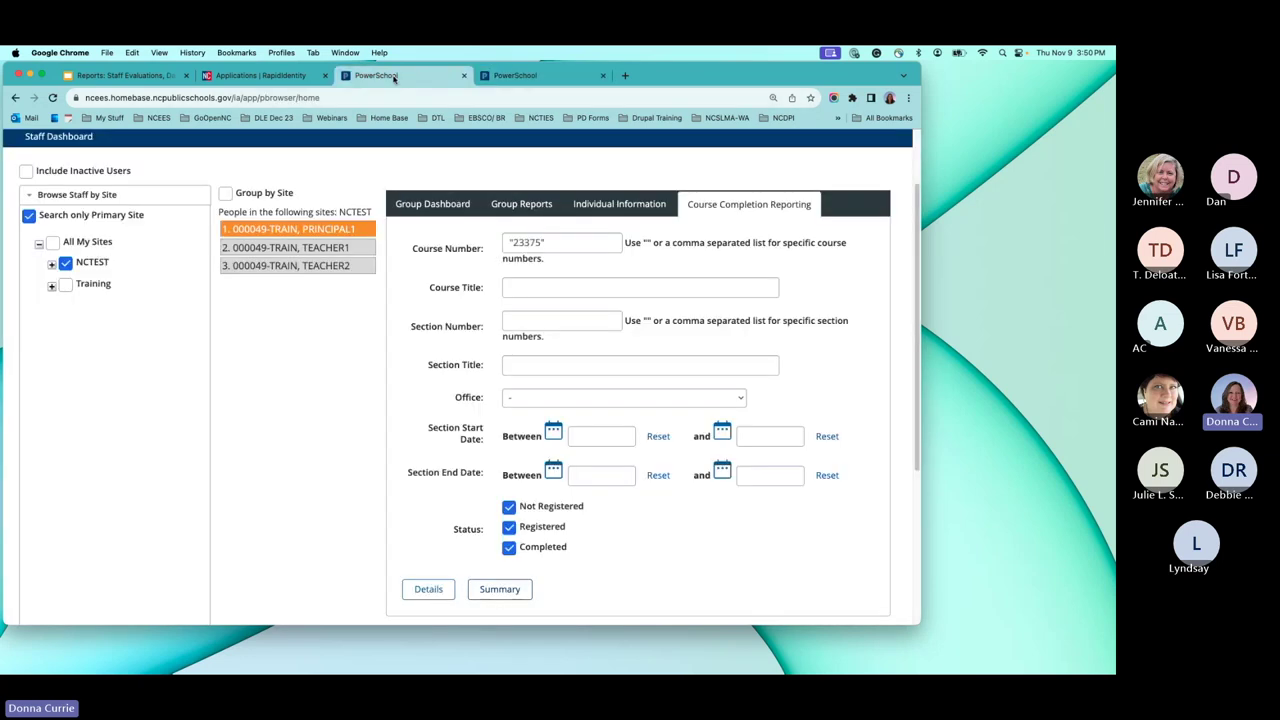
left_click(620, 293)
left_click(425, 205)
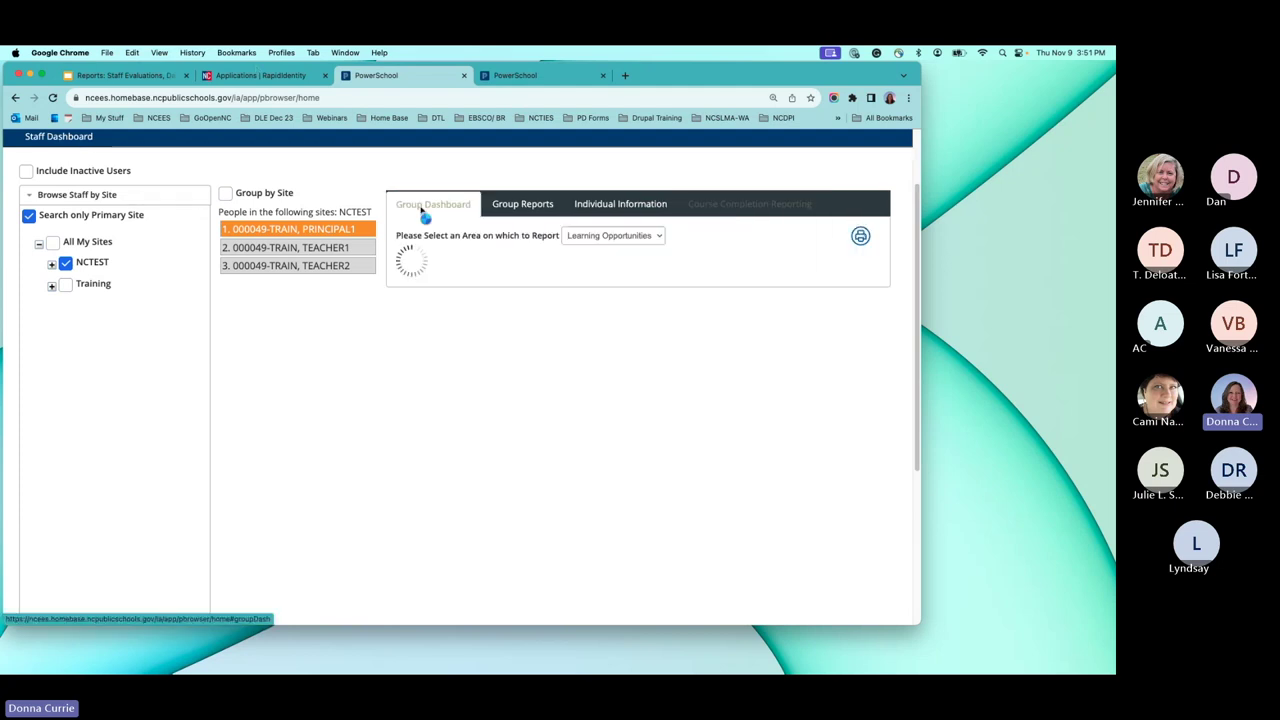
left_click(653, 240)
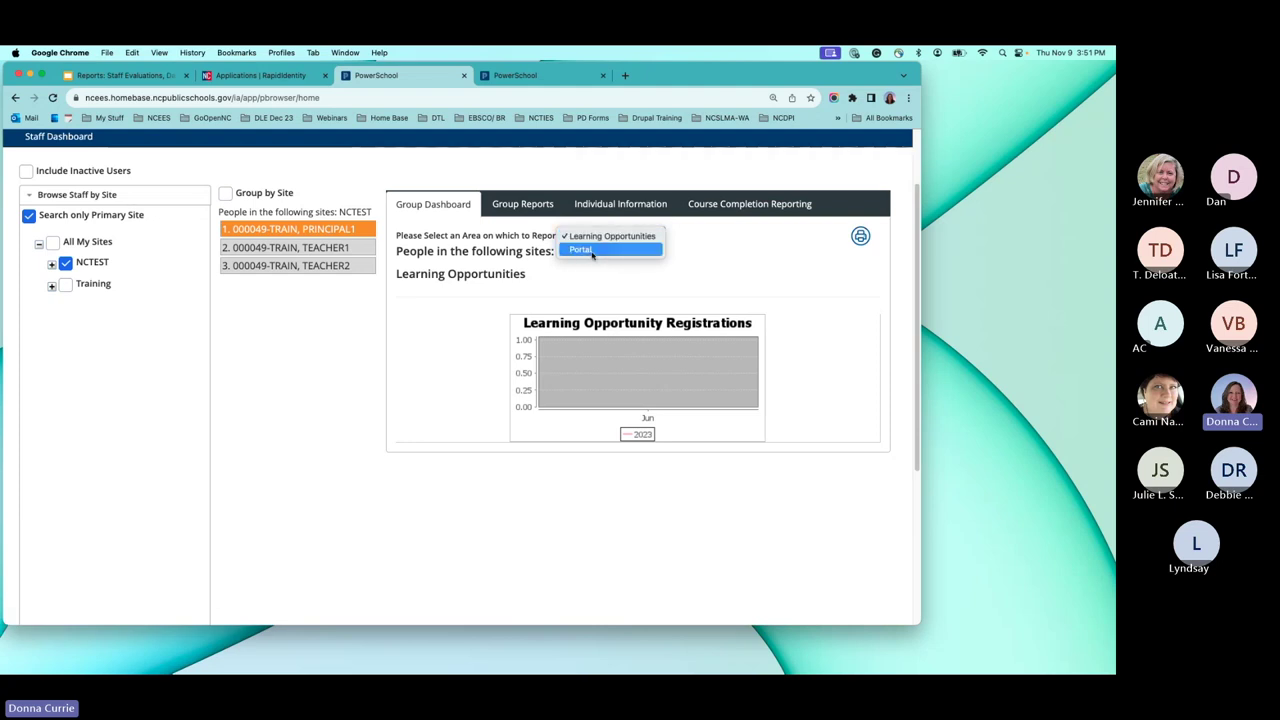
left_click(590, 251)
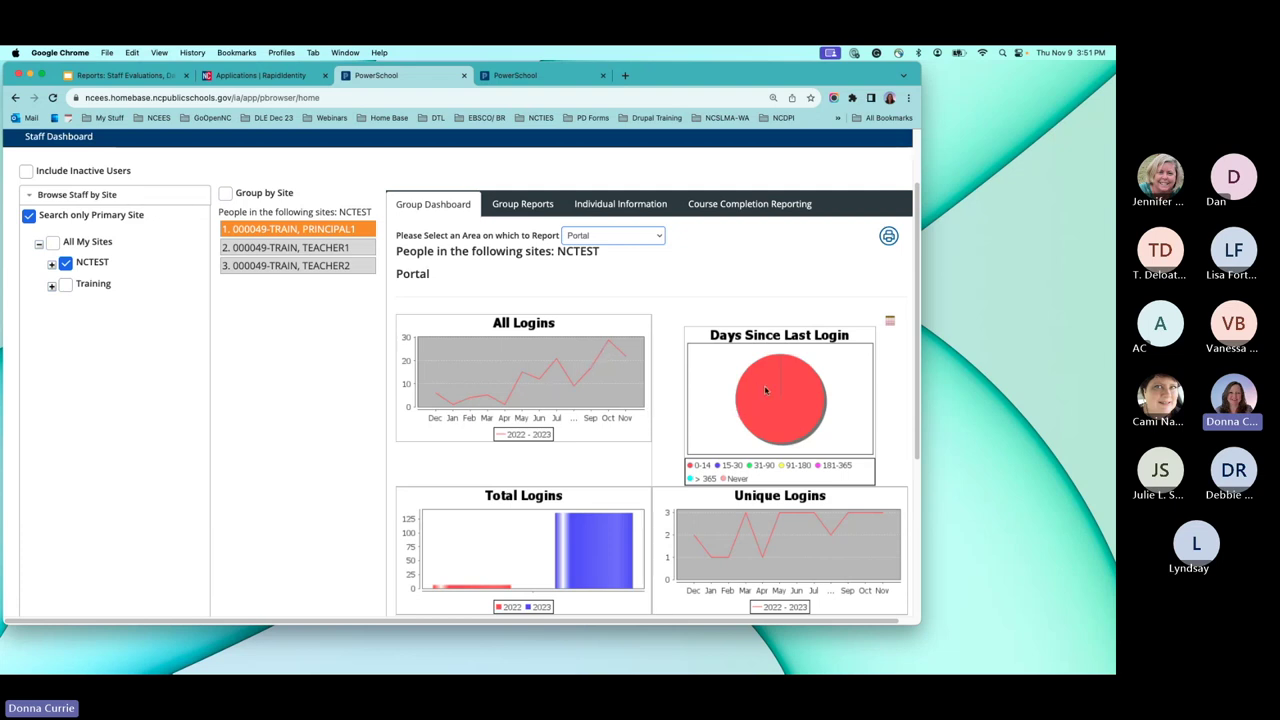
Step: List the individuals behind the Days Since Last Login chart in a widened window, close it, and review the Unique Logins chart
mouse_move(765, 390)
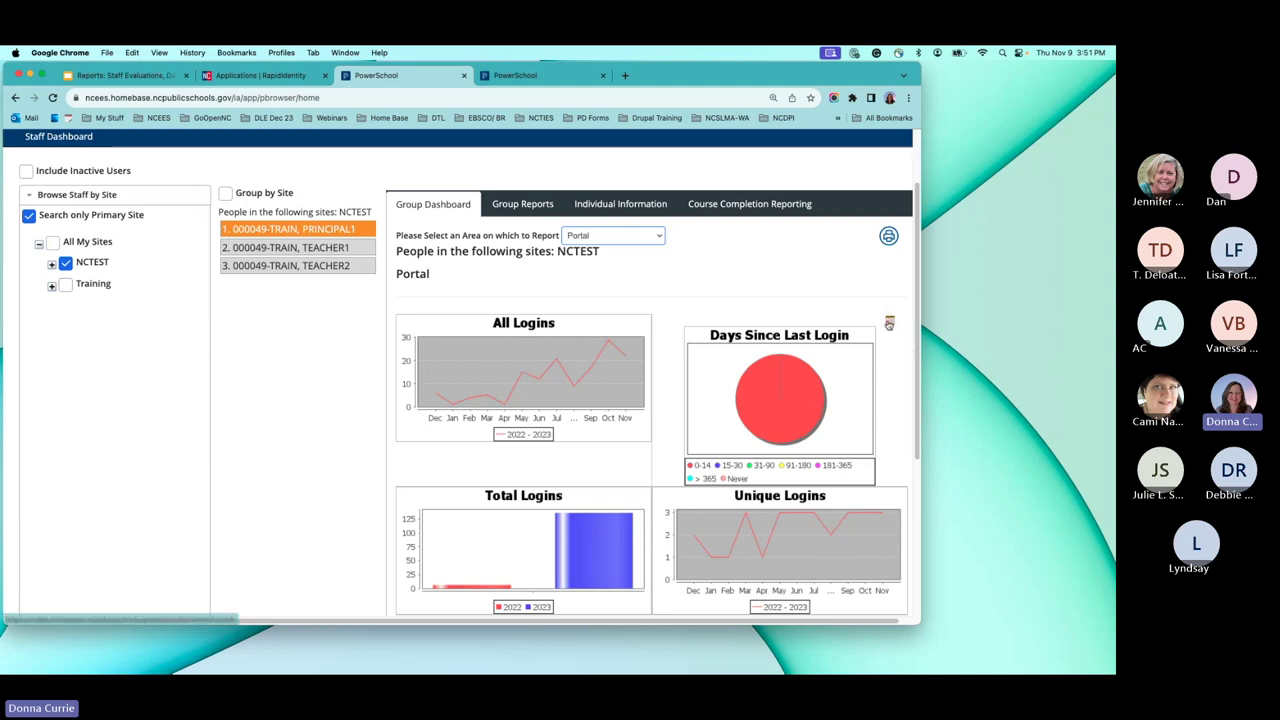
left_click(890, 323)
left_click_drag(172, 214, 529, 198)
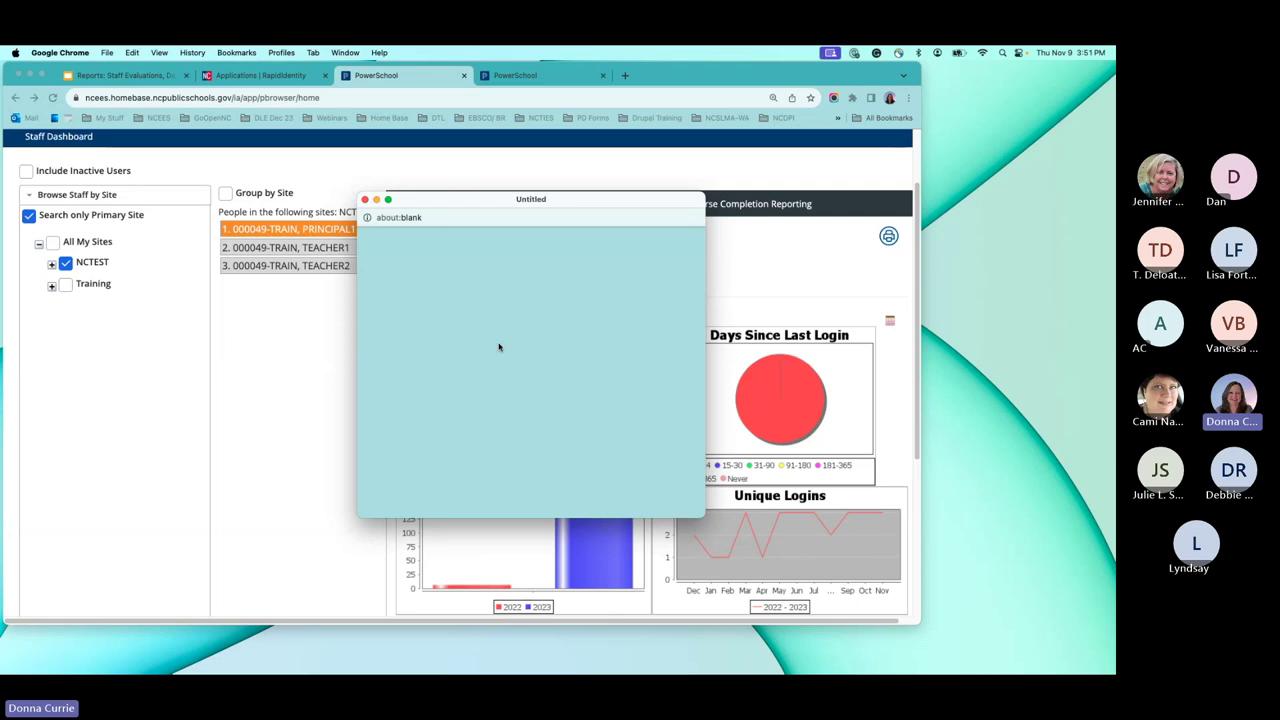
left_click_drag(586, 199, 511, 195)
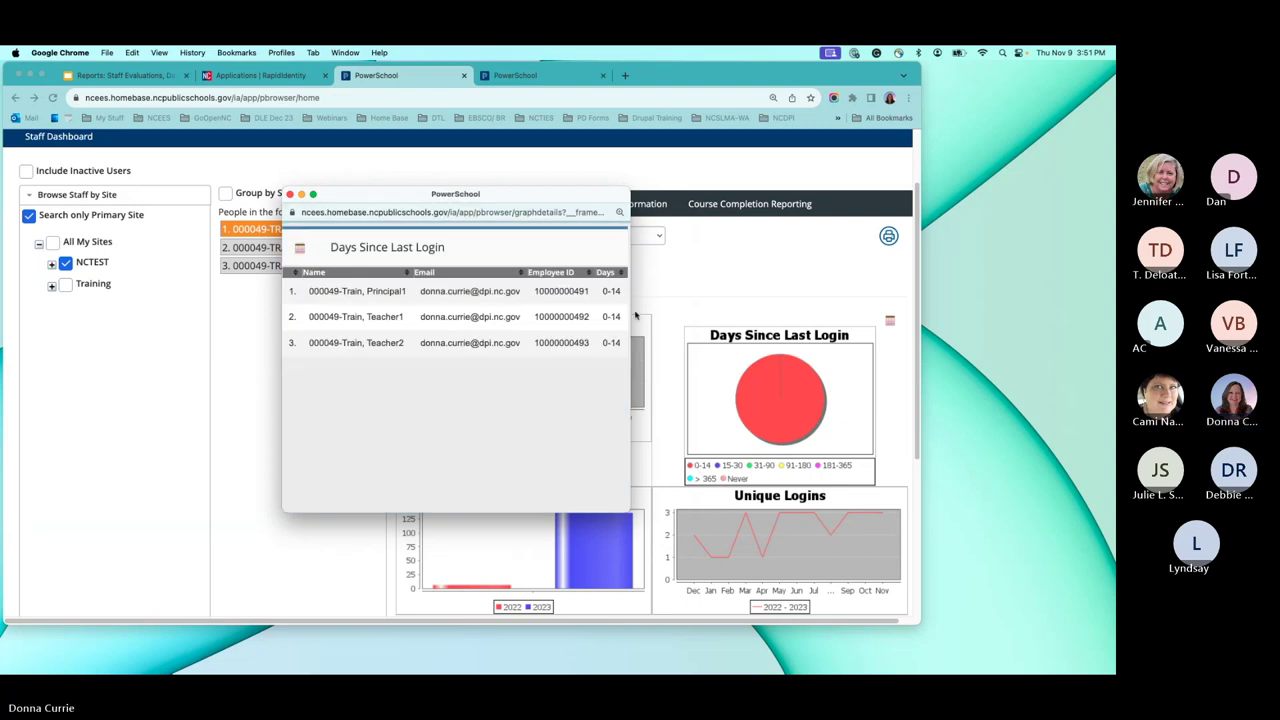
left_click_drag(631, 318, 972, 320)
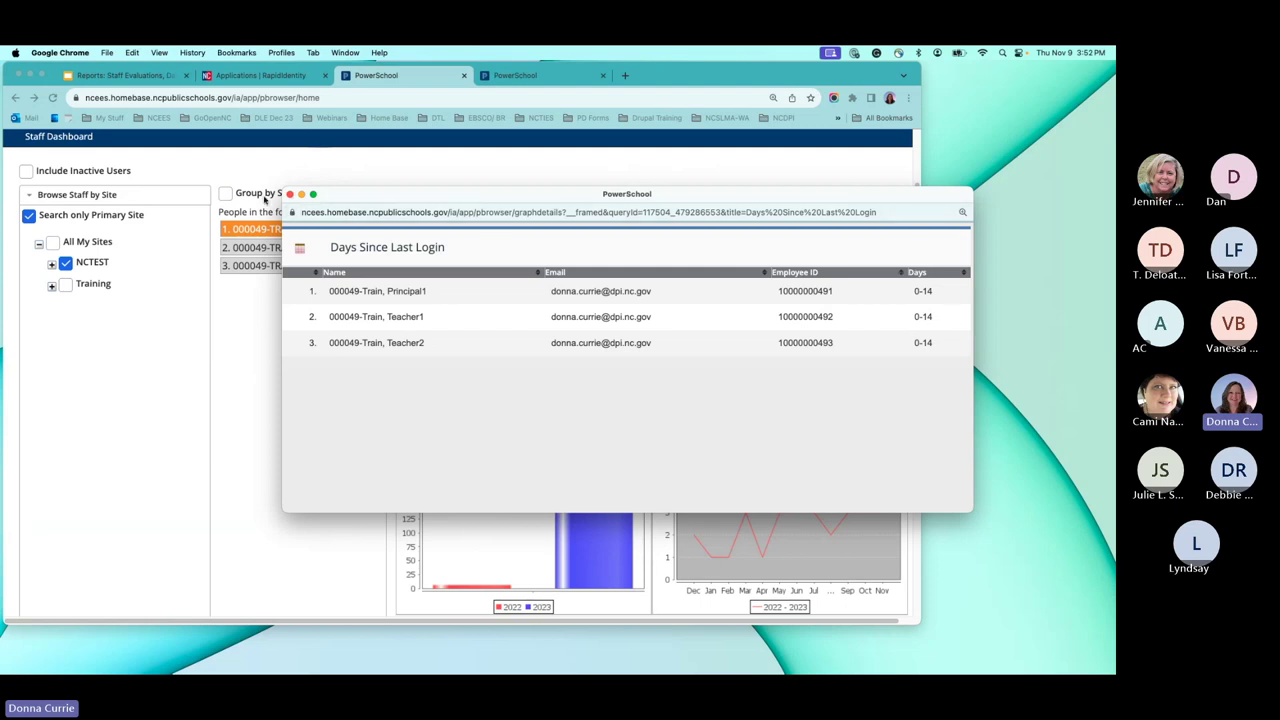
left_click(289, 195)
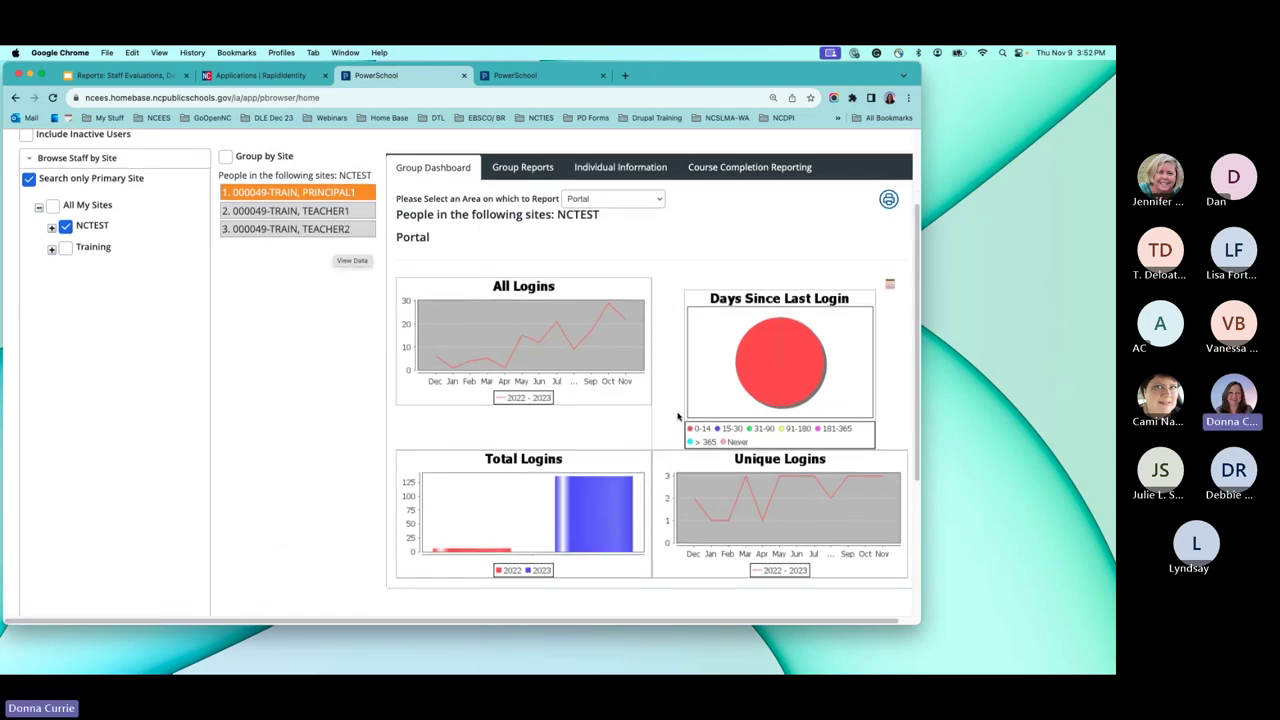
scroll(676, 426, "down", 2)
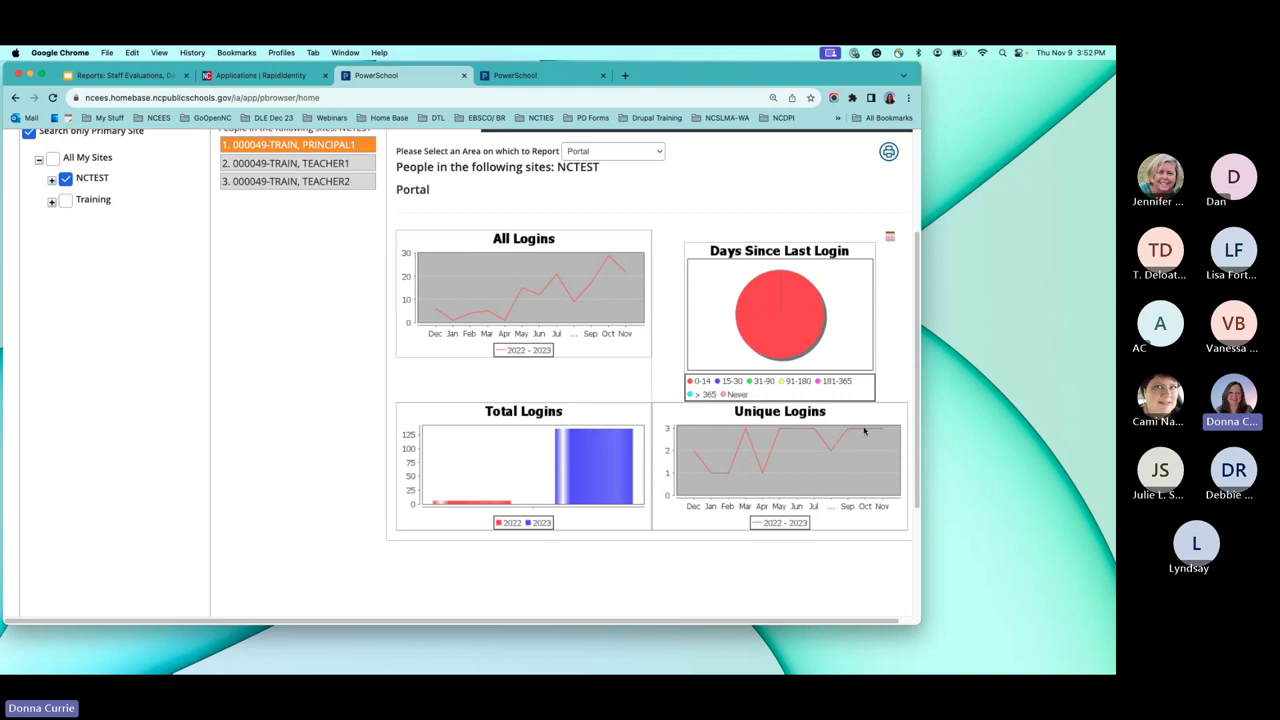
mouse_move(865, 431)
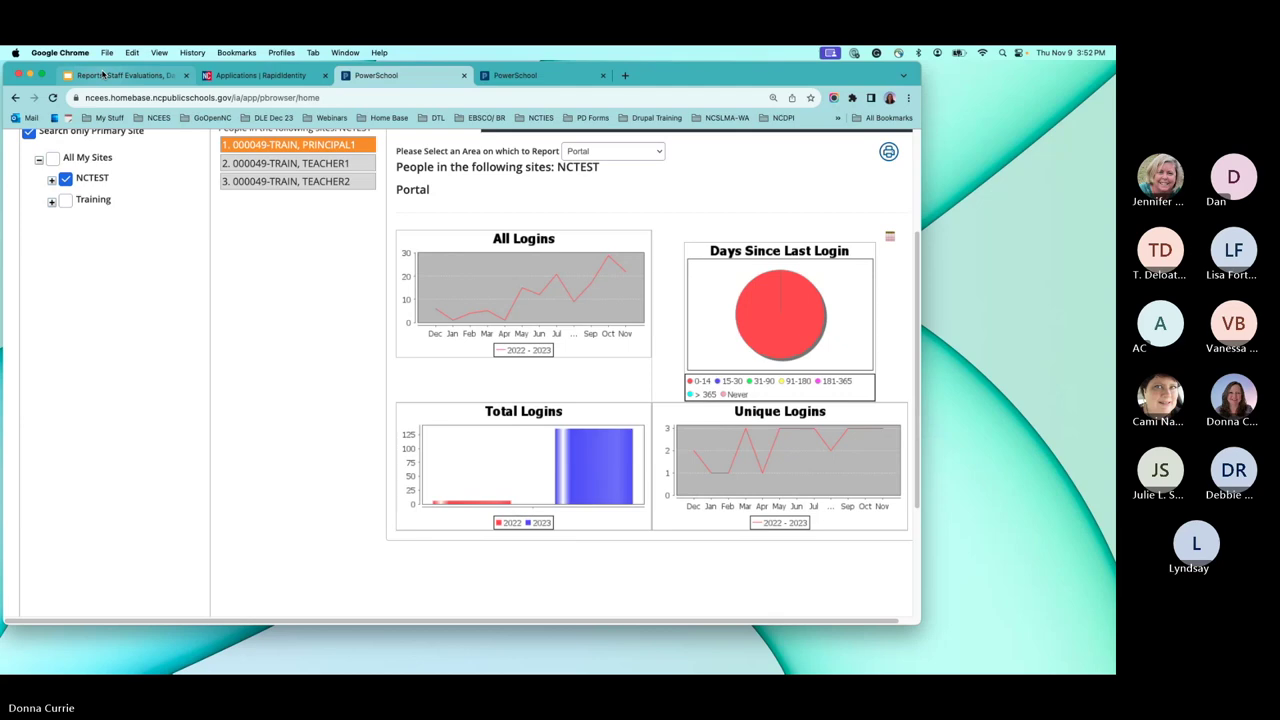
Step: Switch to the Google Slides presentation, start the slideshow at the Select Staff slide and advance to the Portal Reports slide
left_click(103, 77)
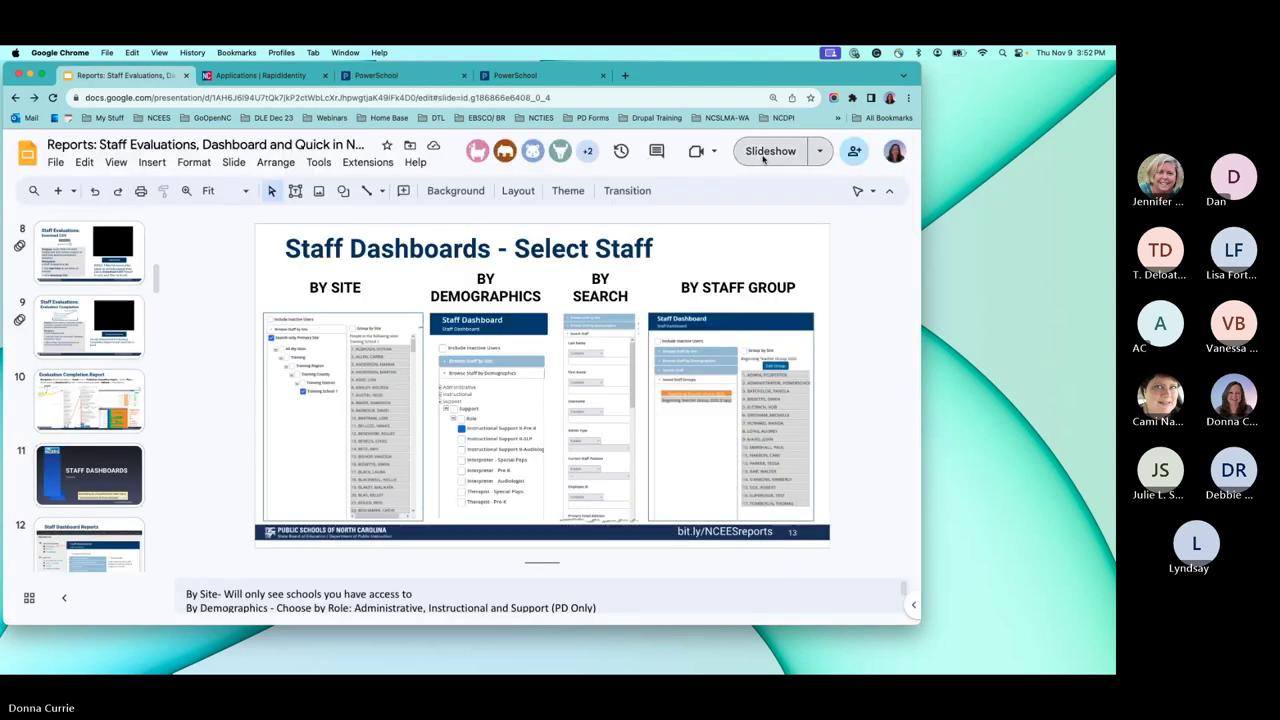
left_click(764, 152)
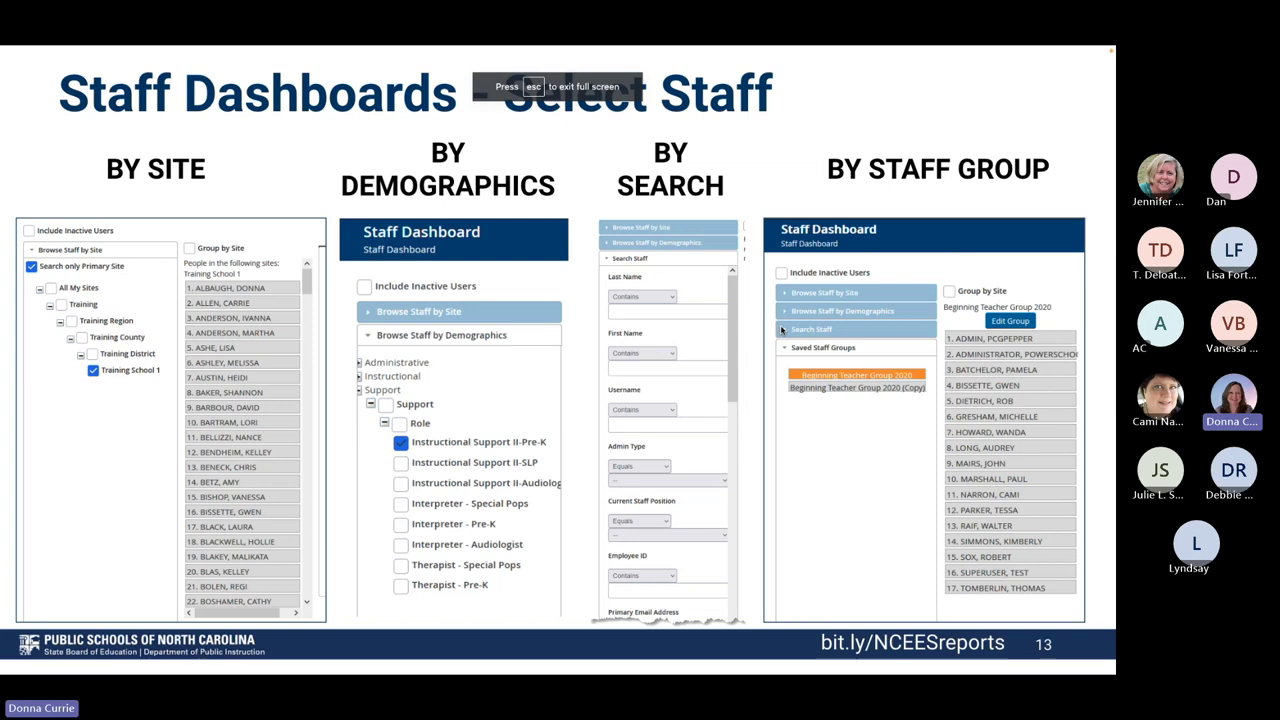
left_click(782, 330)
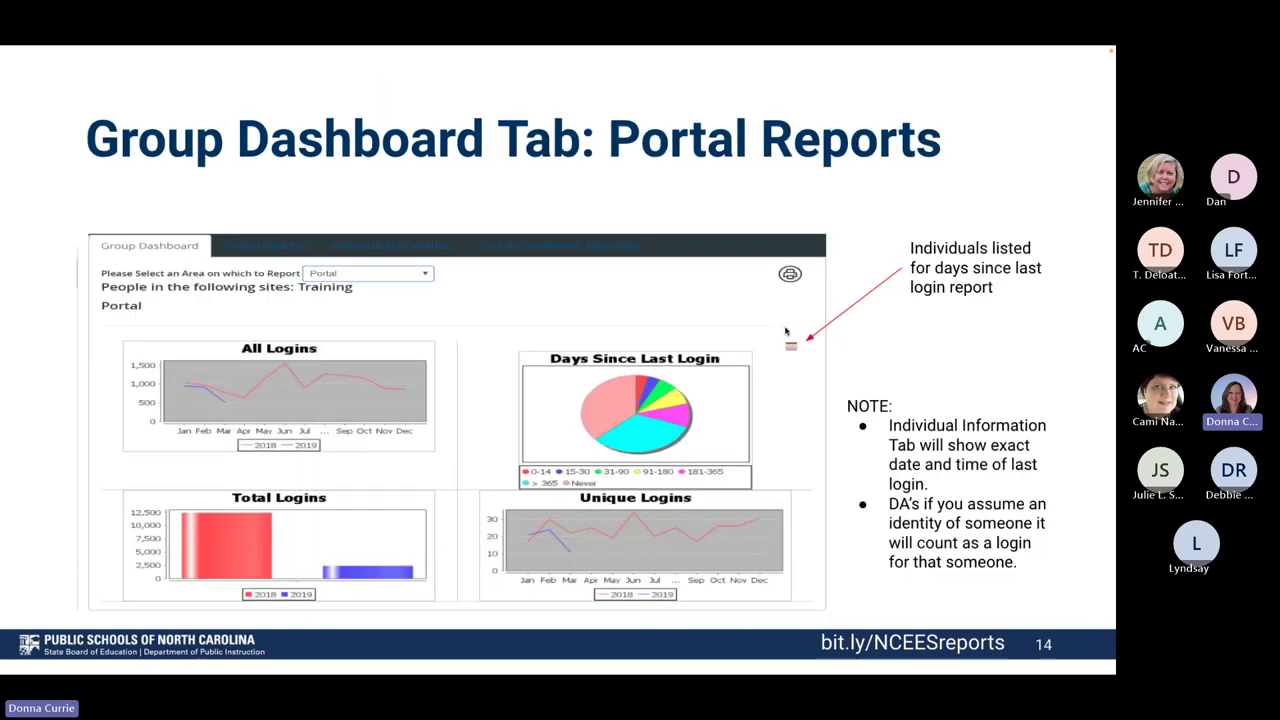
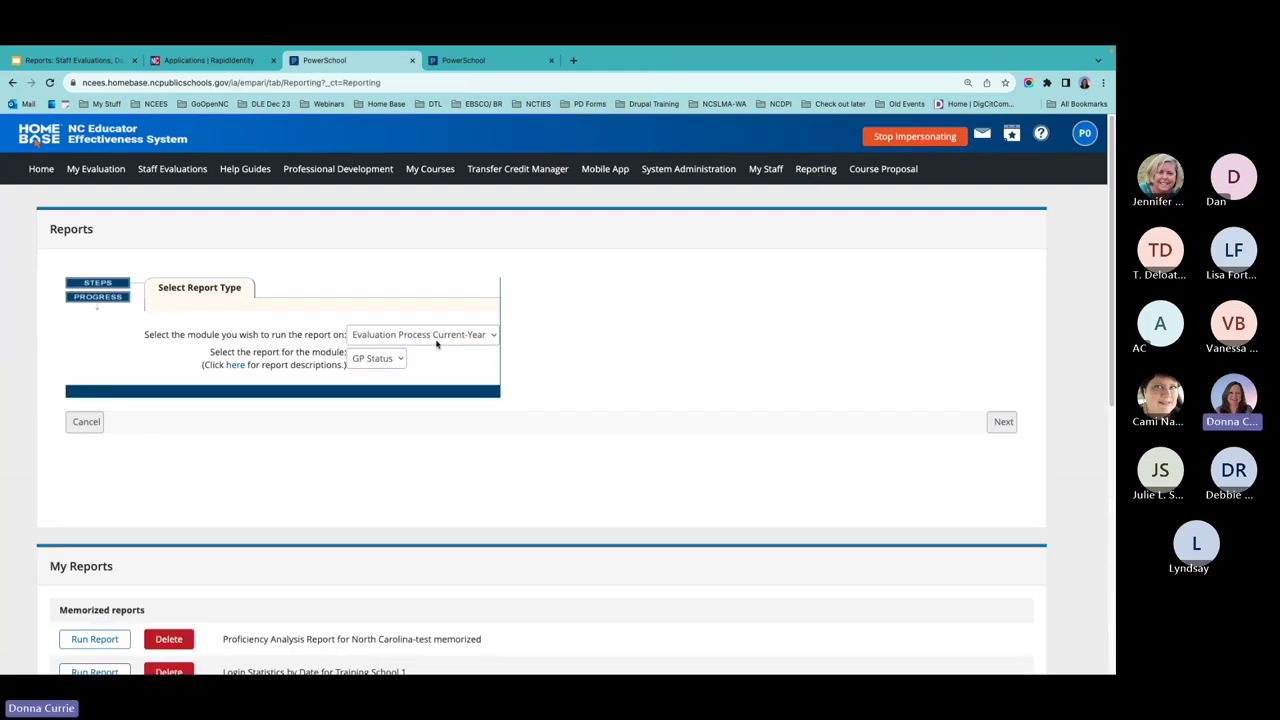
Step: Run the "*Individuals who belong to sites in more than one district" report from the Quick Reports module
left_click(470, 337)
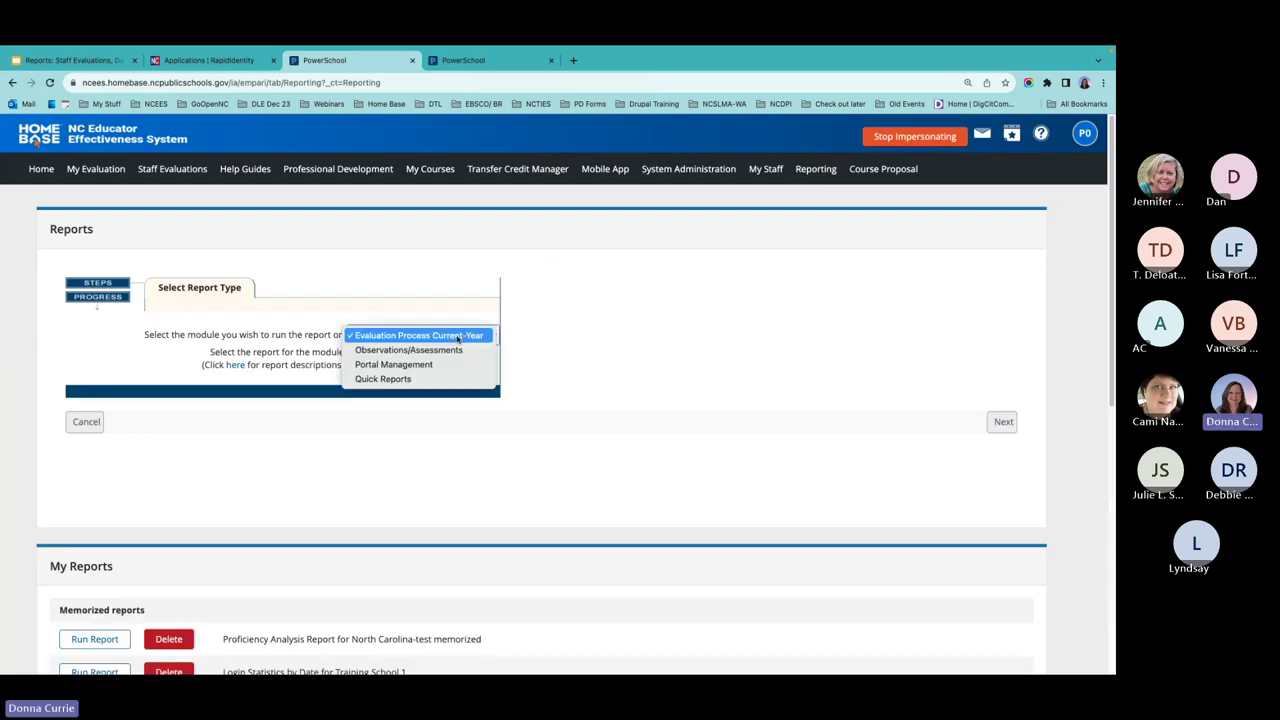
left_click(384, 379)
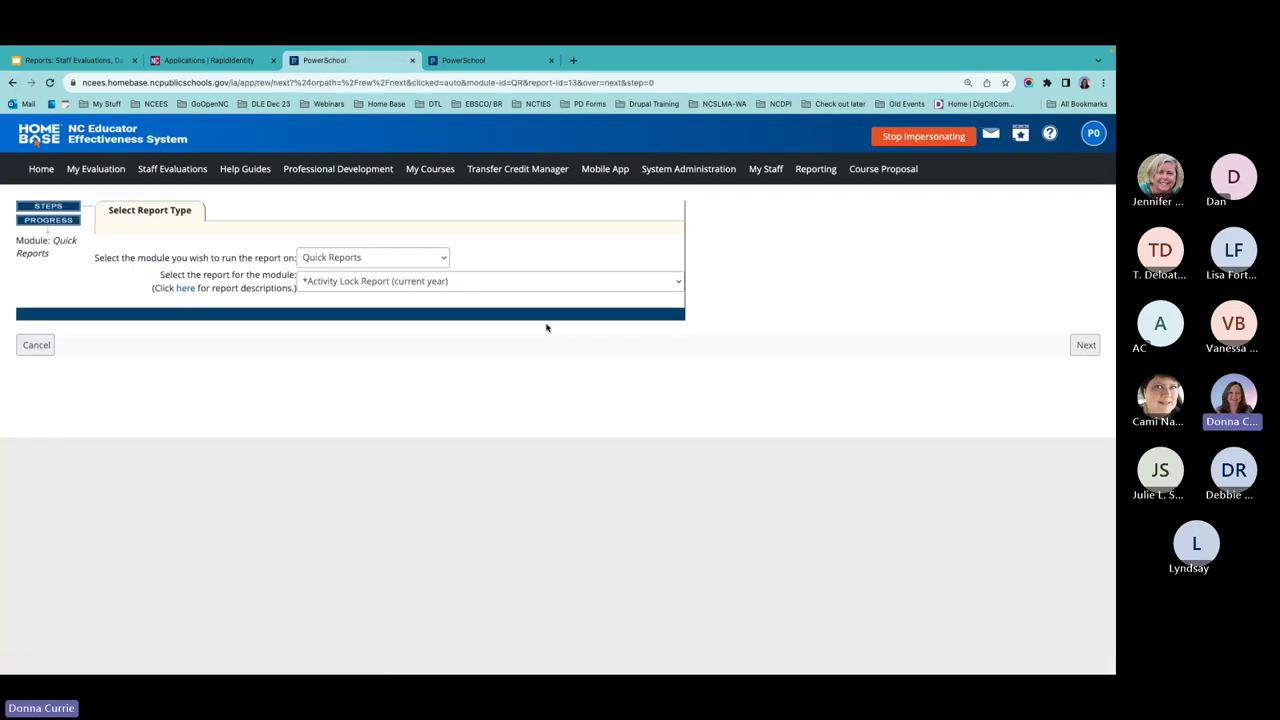
left_click(651, 284)
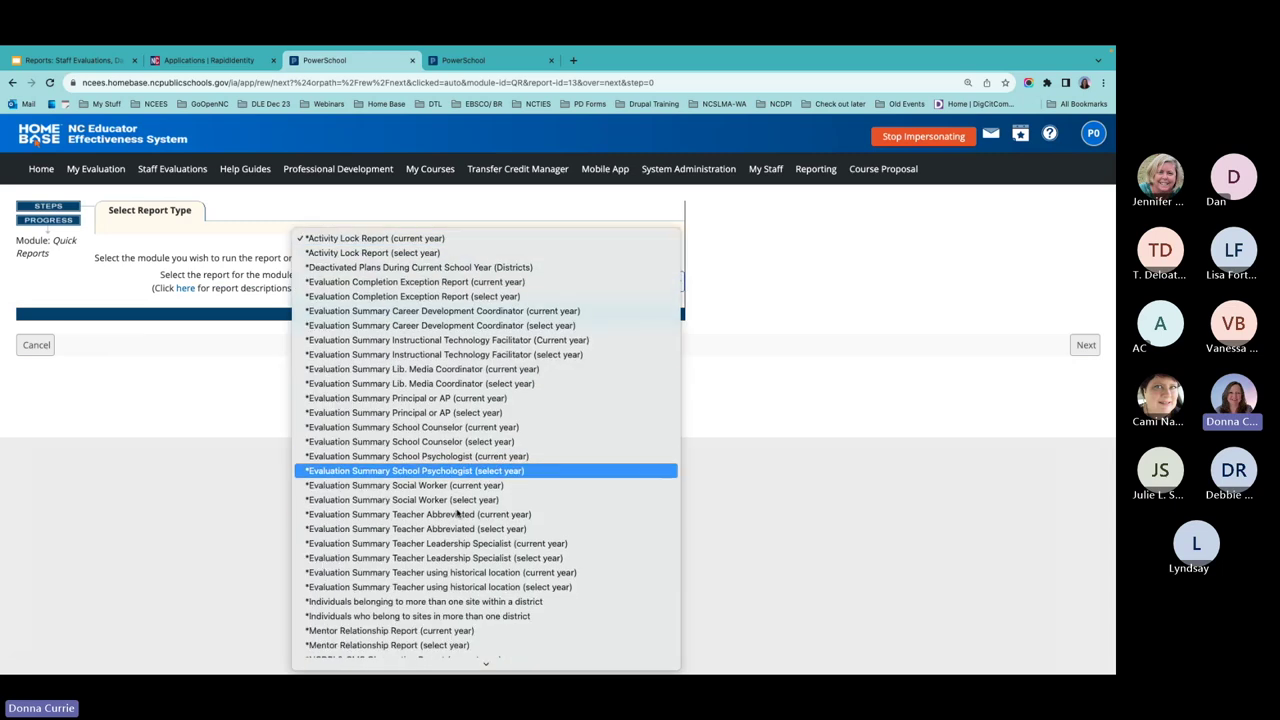
scroll(457, 512, "down", 1)
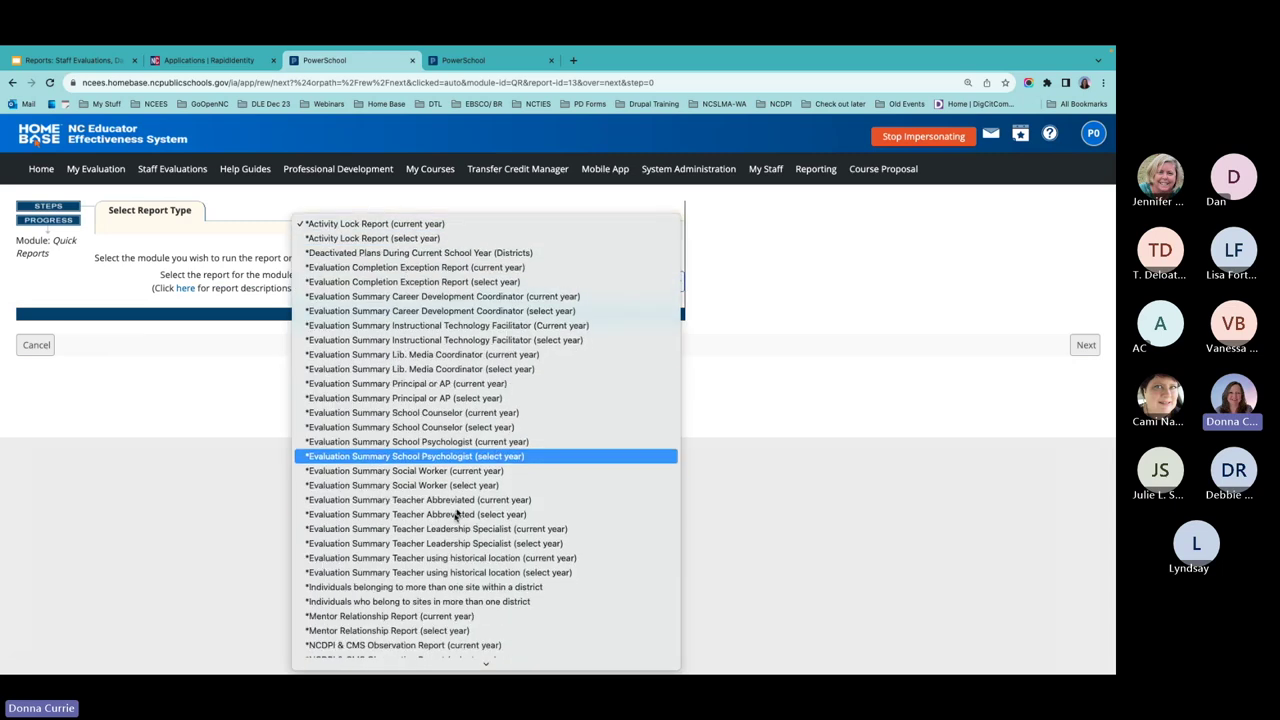
left_click(413, 601)
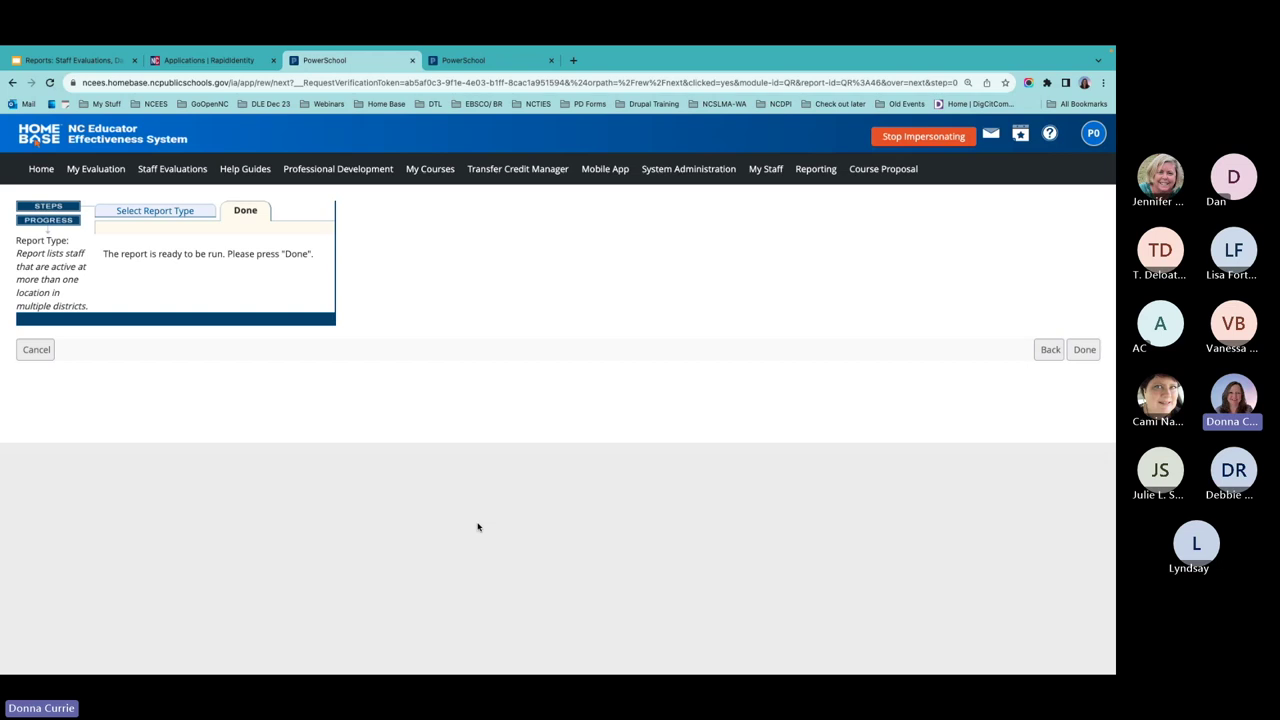
left_click(1083, 350)
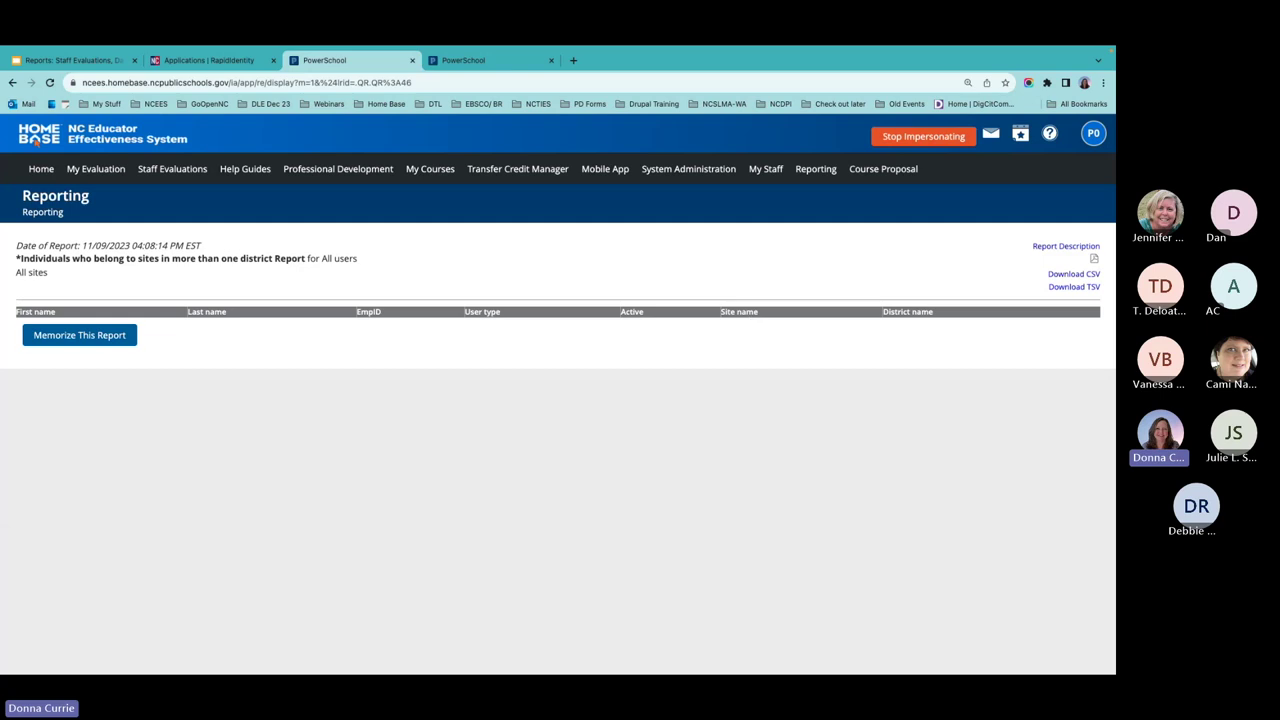
Step: Memorize the report under its suggested name and review the memorized reports on the Reporting page
left_click(91, 341)
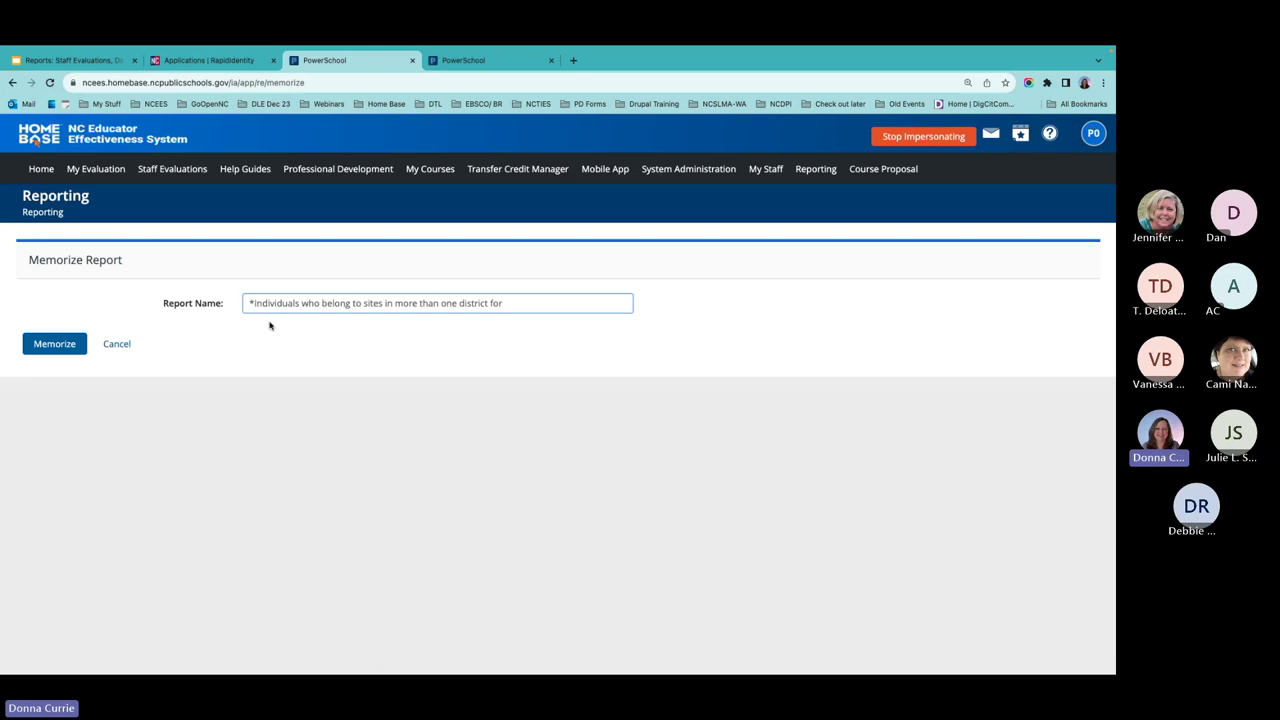
left_click(58, 349)
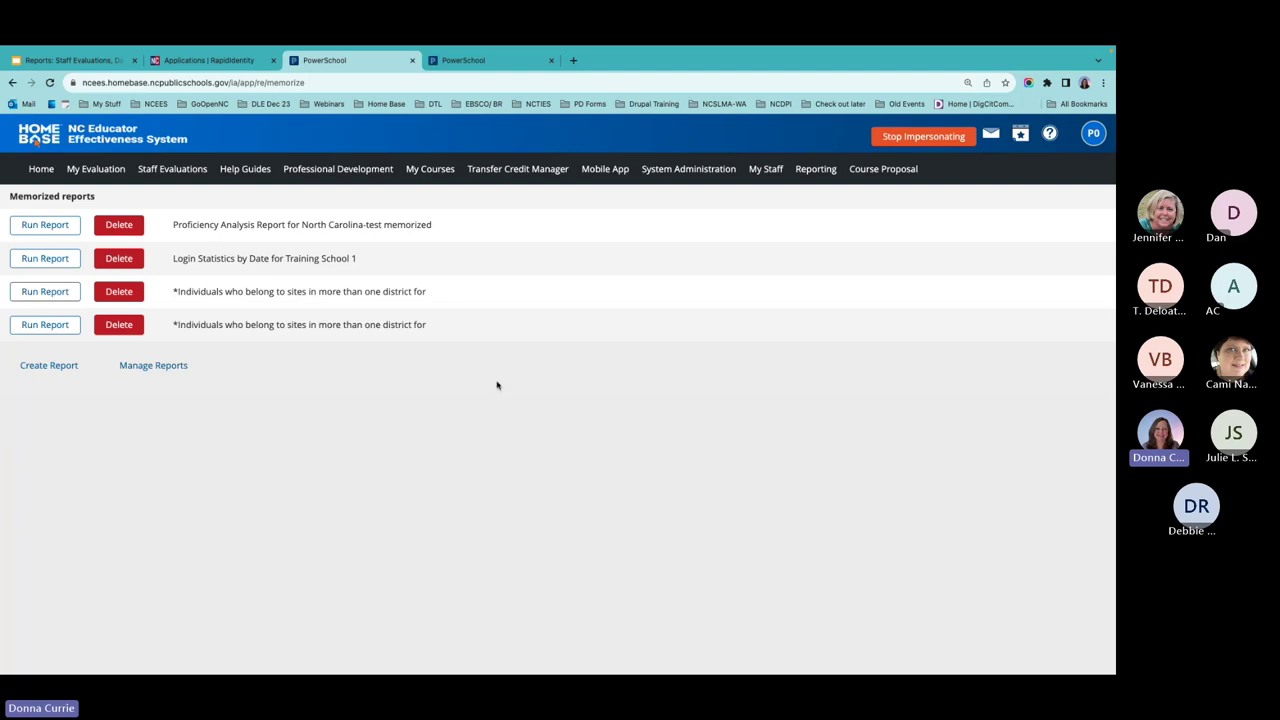
left_click(817, 170)
scroll(636, 430, "down", 3)
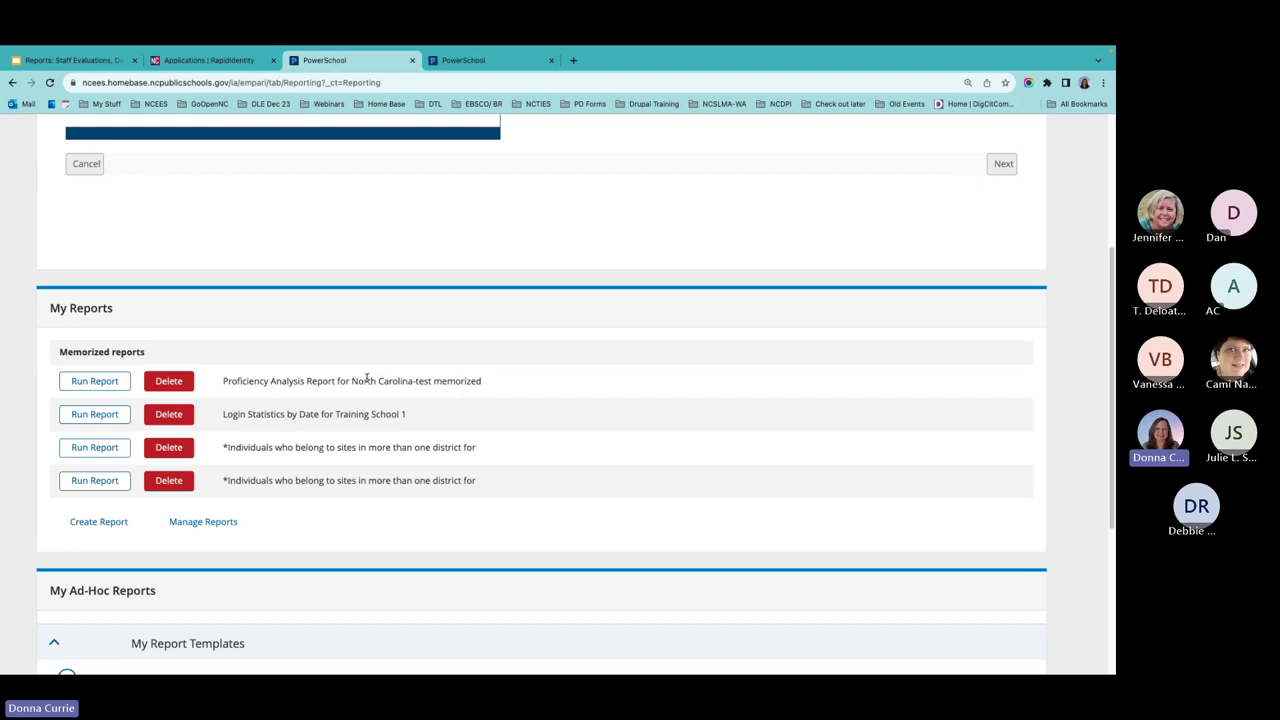
scroll(377, 364, "down", 1)
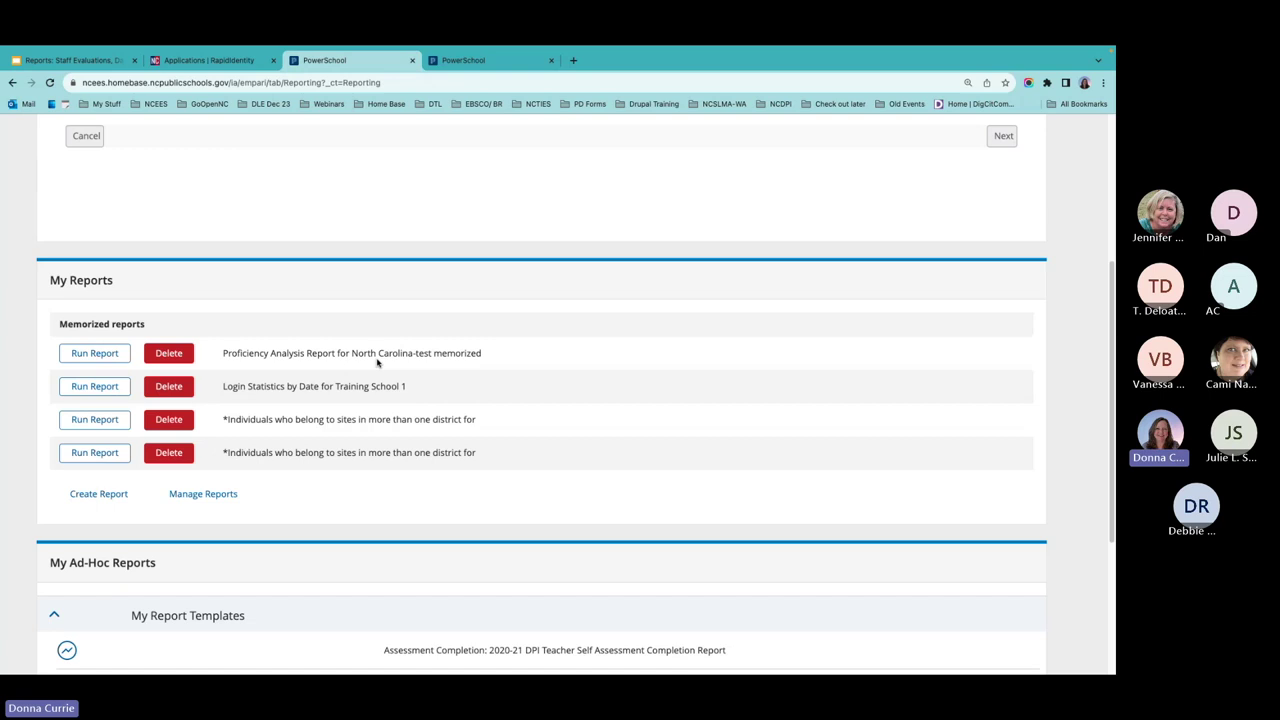
Step: Start a new scheduled Quick Report from report management, using "*Individuals who belong to sites in more than one district"
left_click(203, 495)
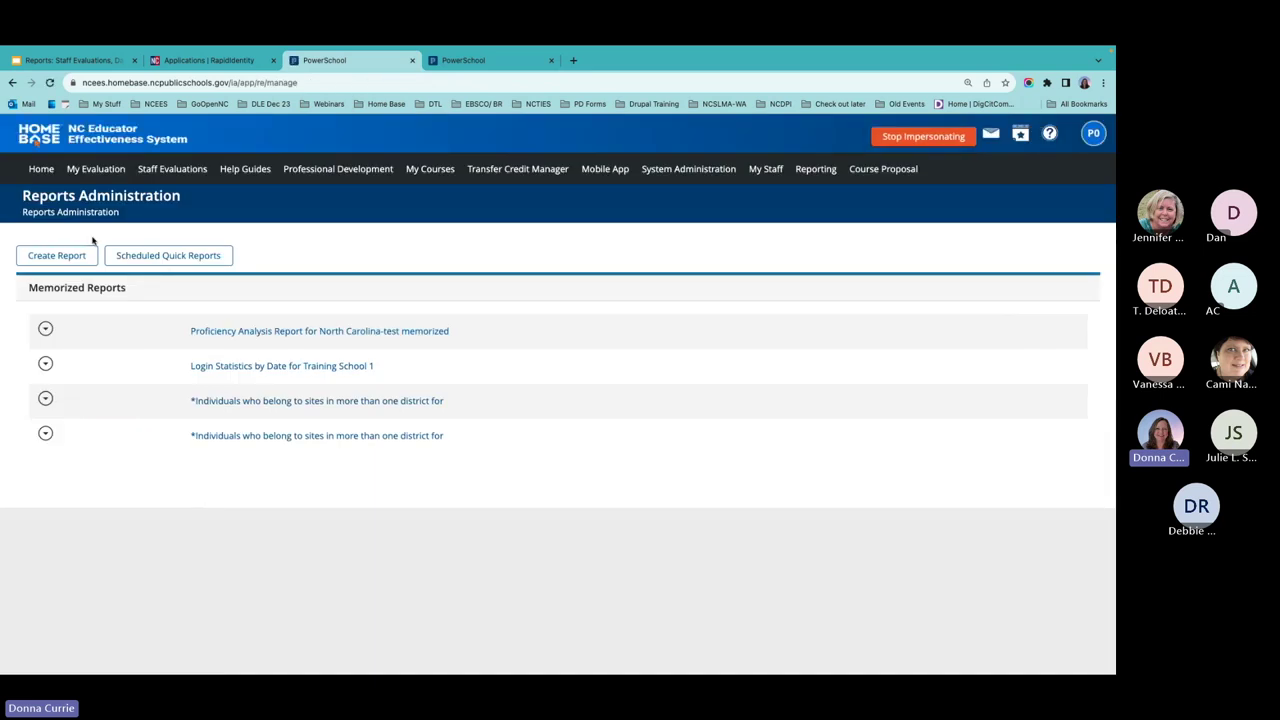
left_click(170, 256)
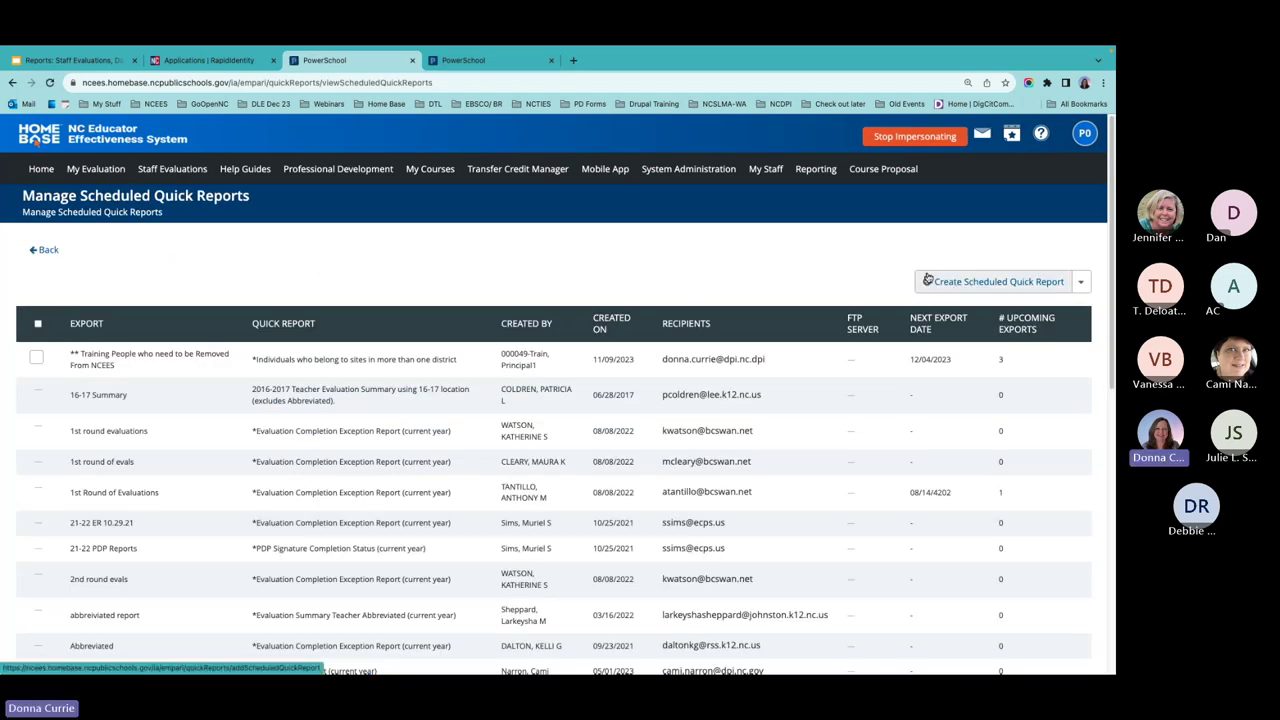
left_click(966, 284)
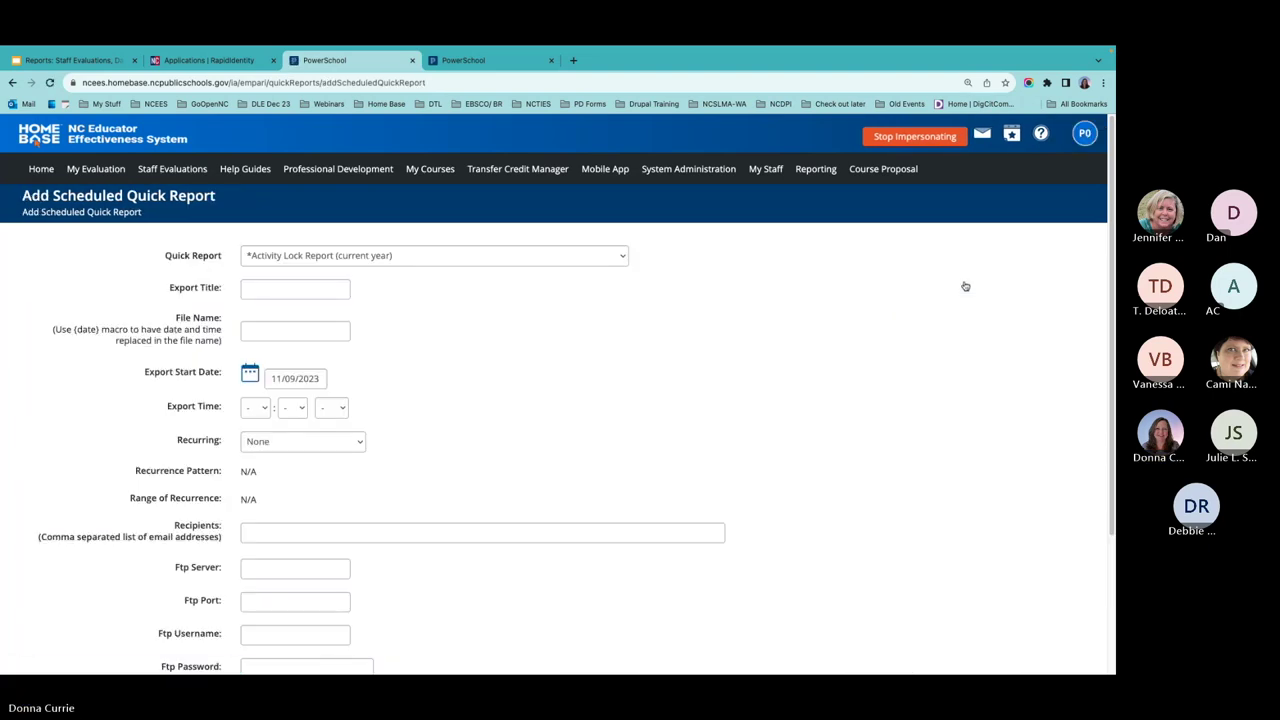
left_click(606, 255)
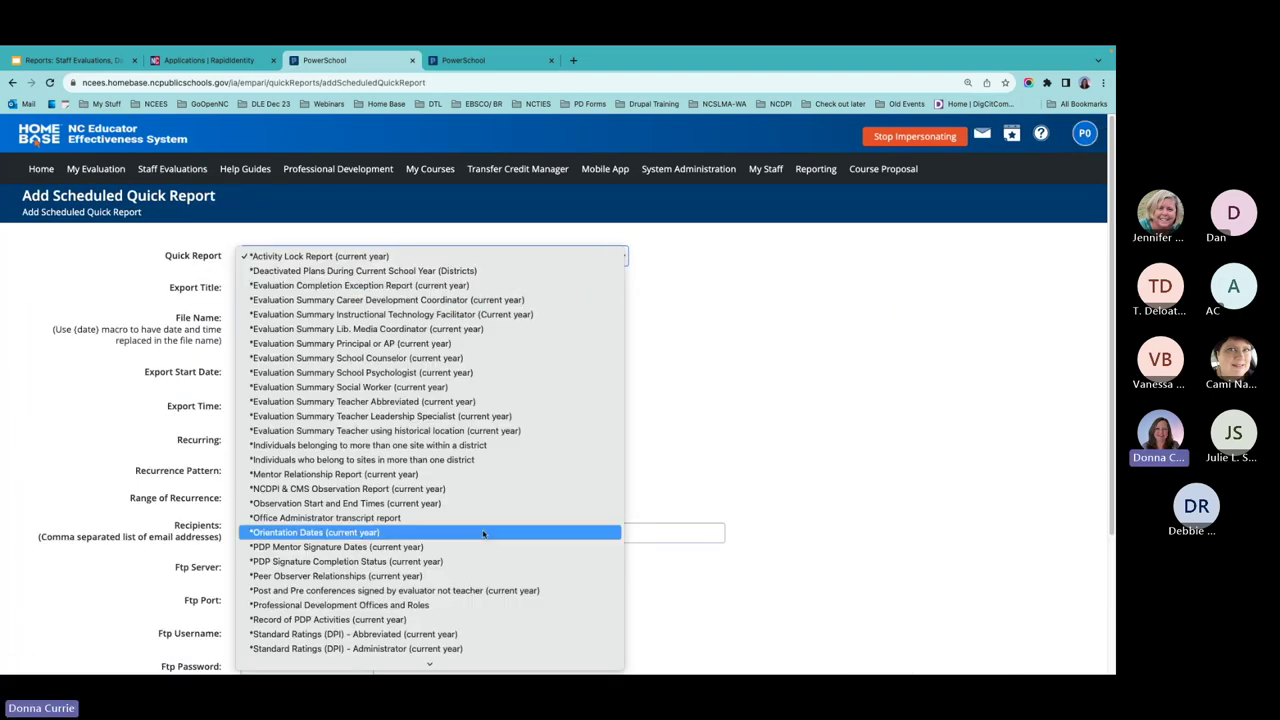
scroll(420, 530, "down", 1)
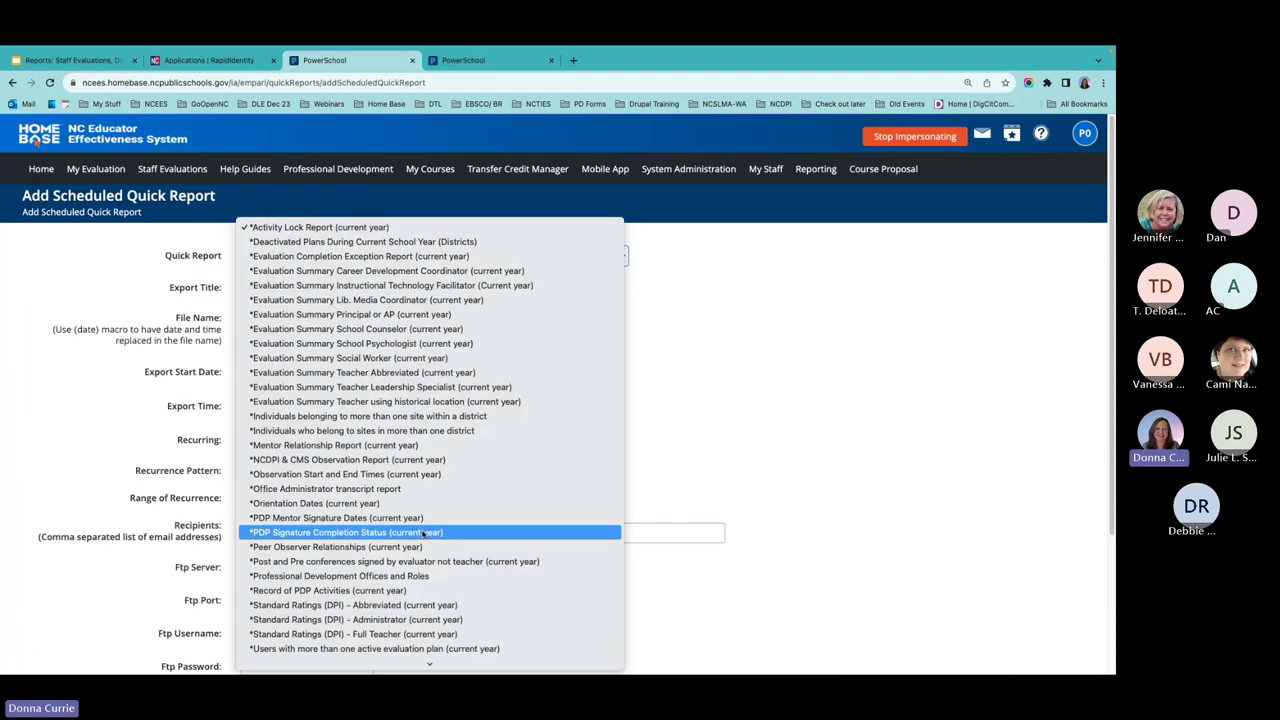
left_click(311, 434)
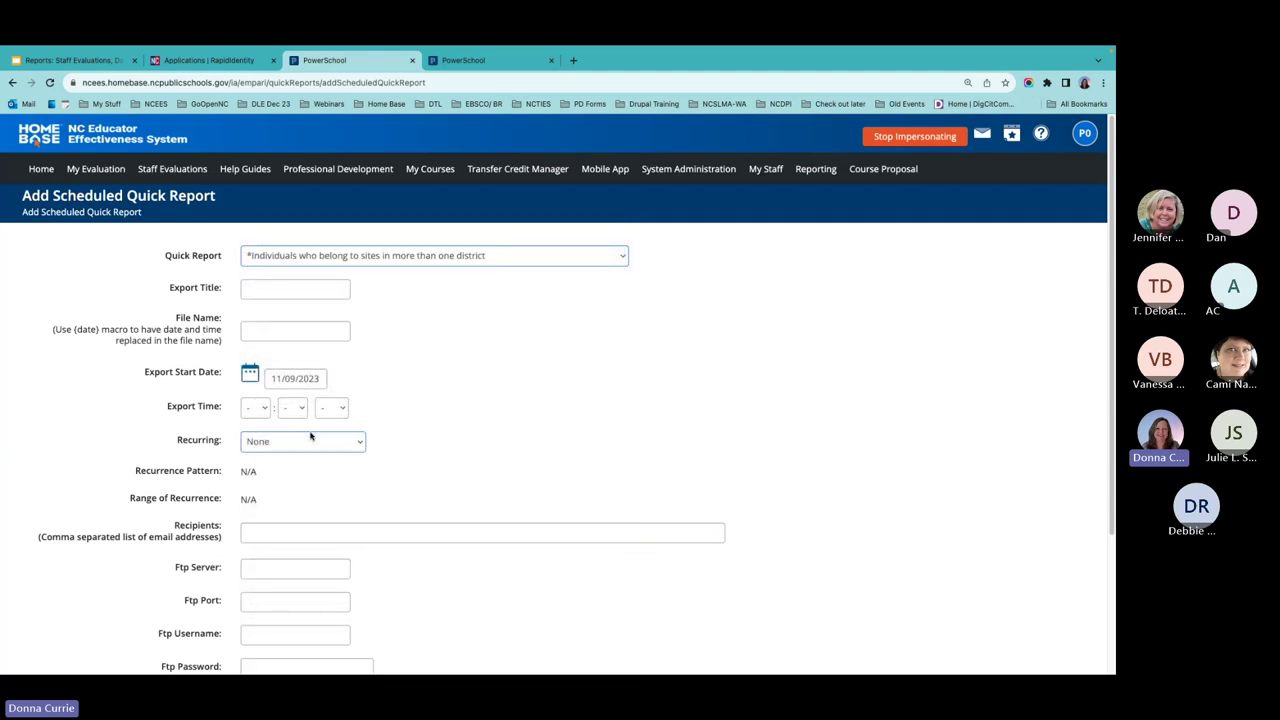
Step: Title the export "** Training People who need to be Removed From NCEES" and name its file "Training People who need to be Removed From NCEES {date}"
left_click(265, 288)
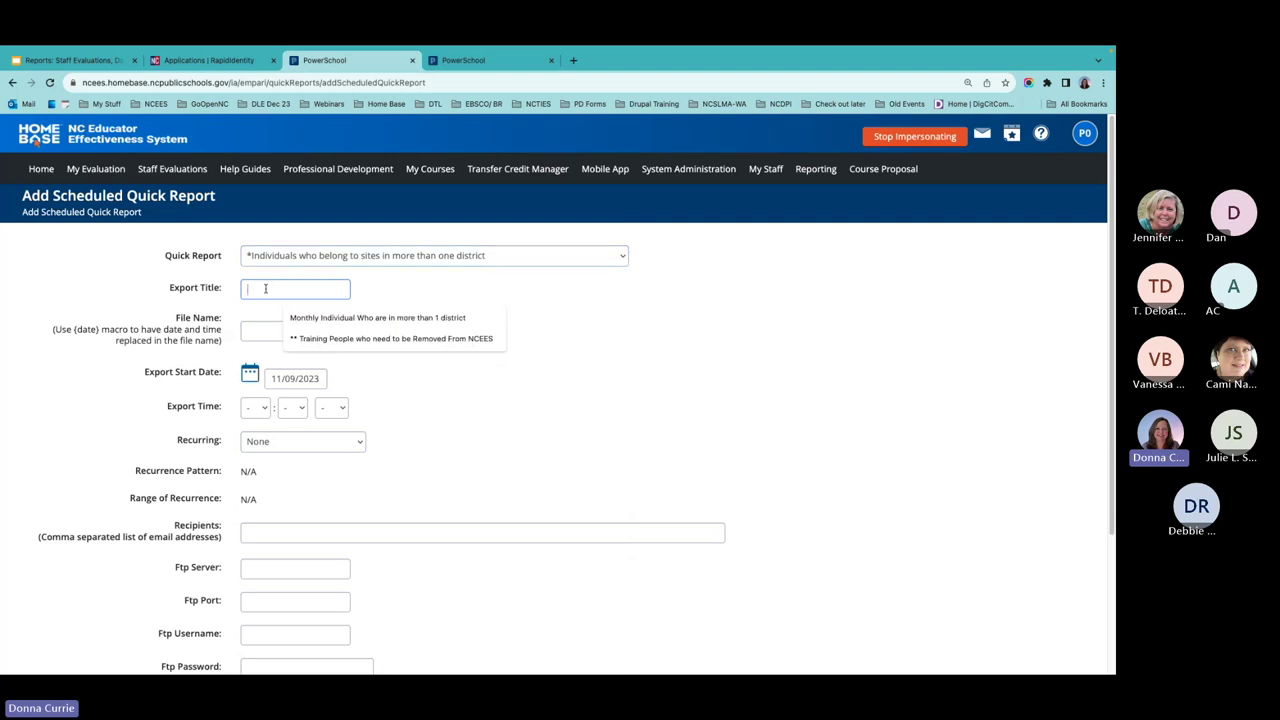
left_click(368, 339)
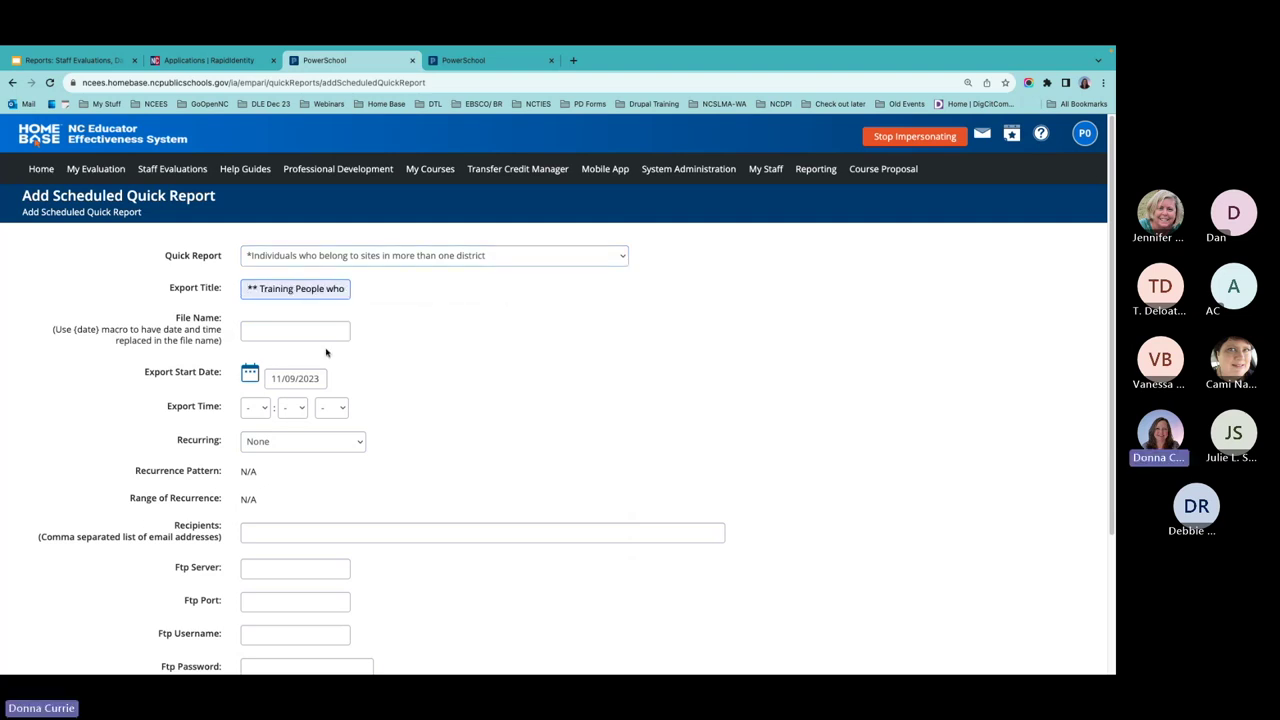
left_click(256, 332)
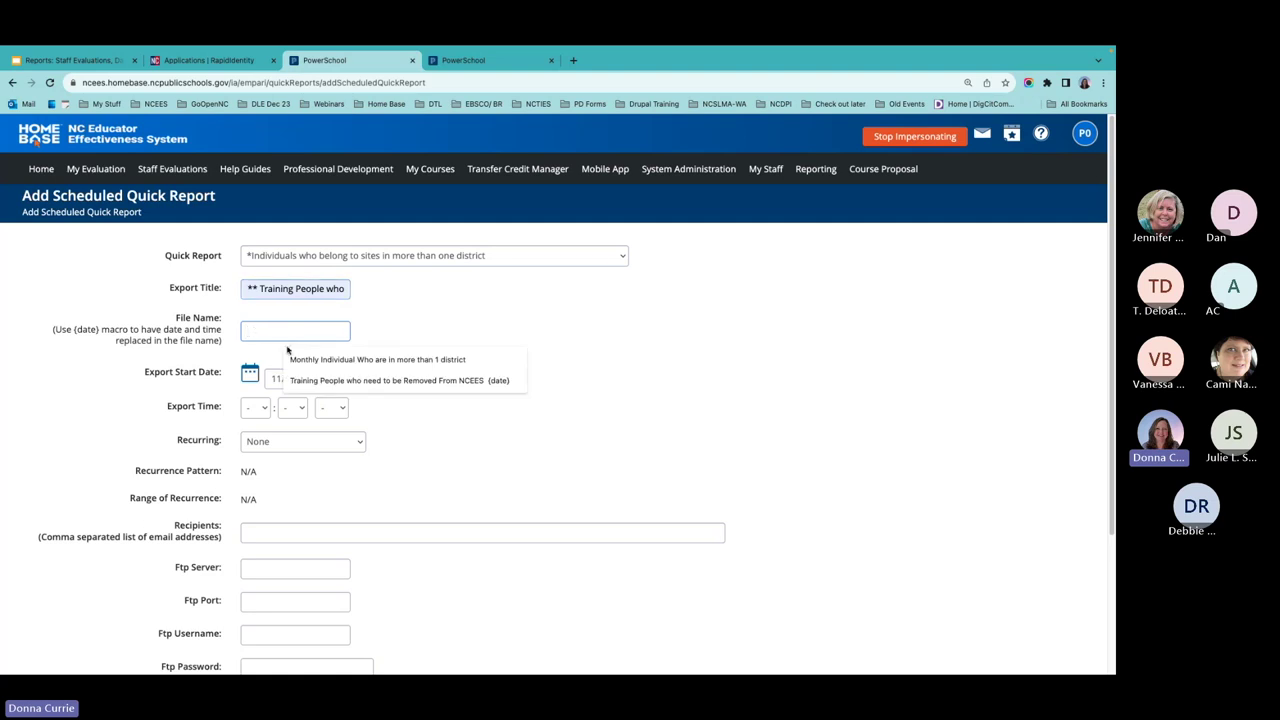
left_click(325, 380)
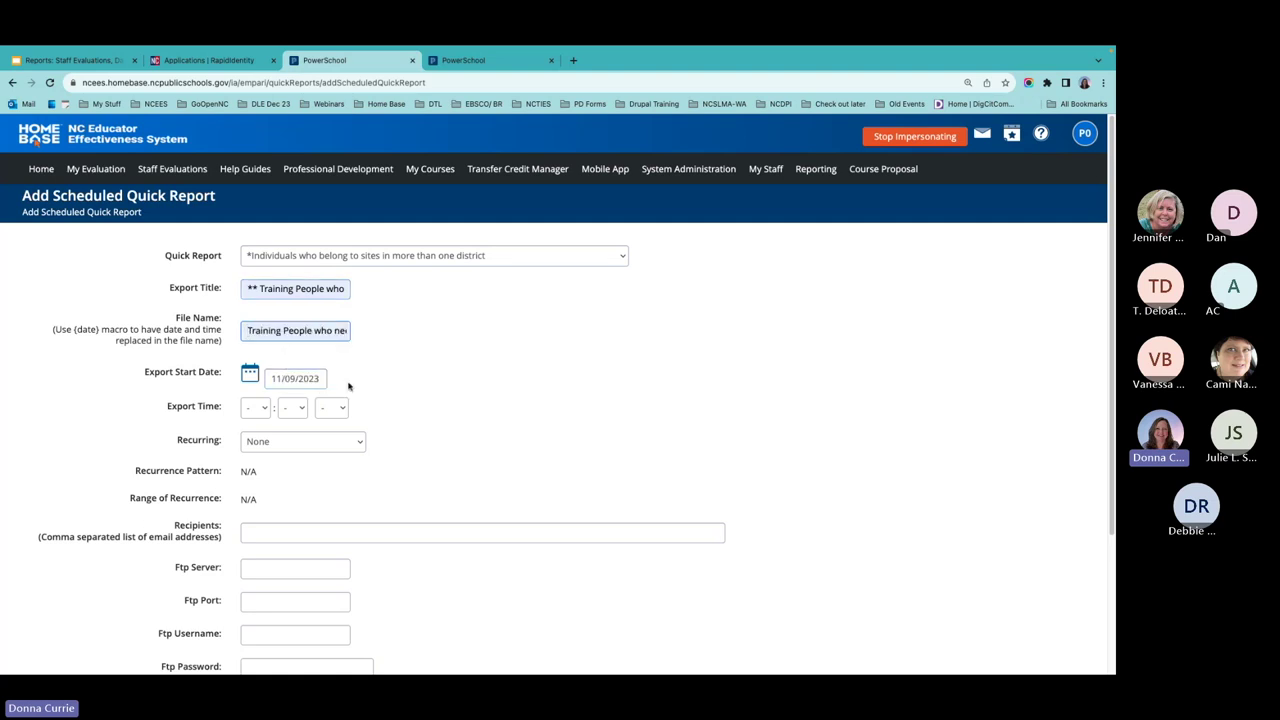
Step: Set the scheduled report's export time to 8:00 AM
scroll(325, 375, "down", 1)
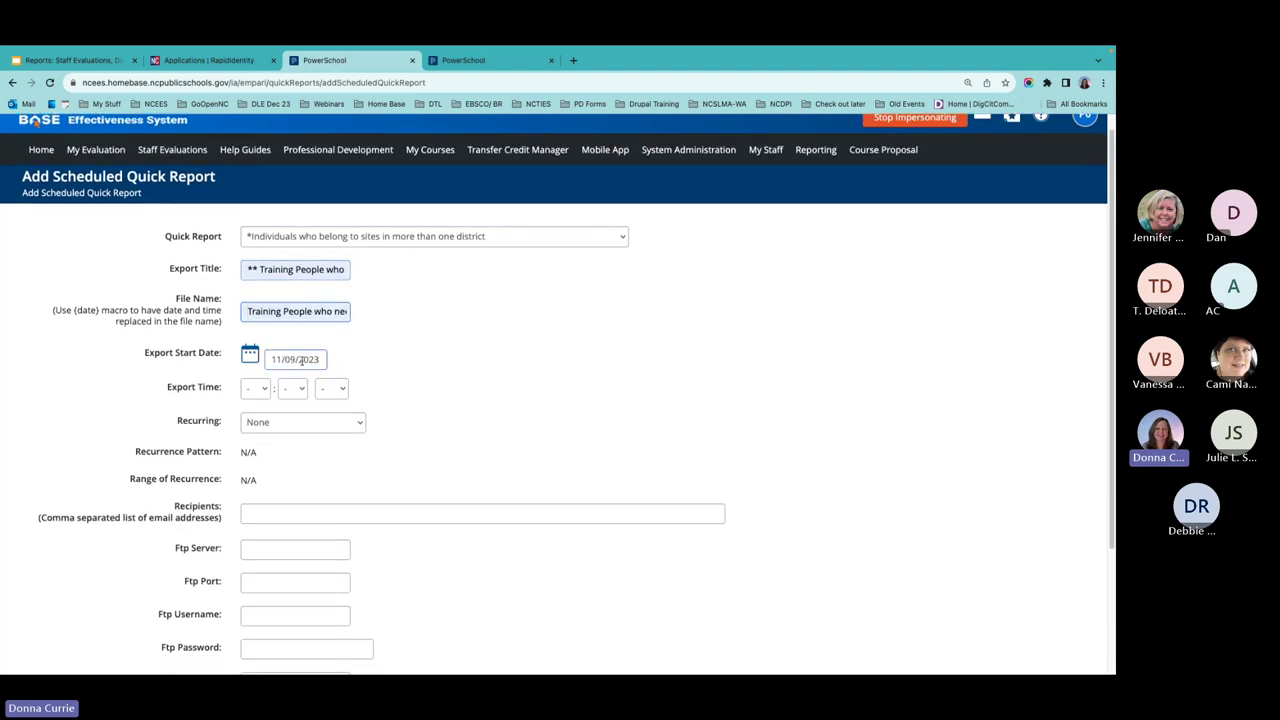
left_click(262, 388)
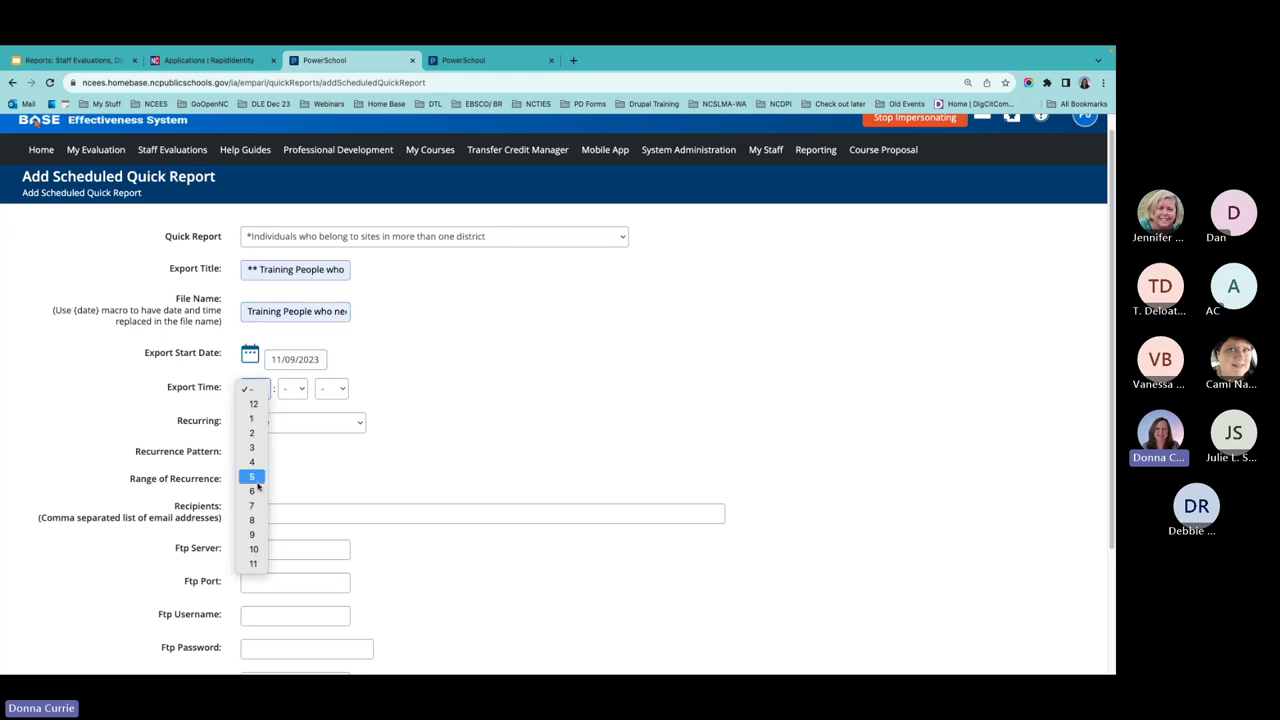
left_click(251, 519)
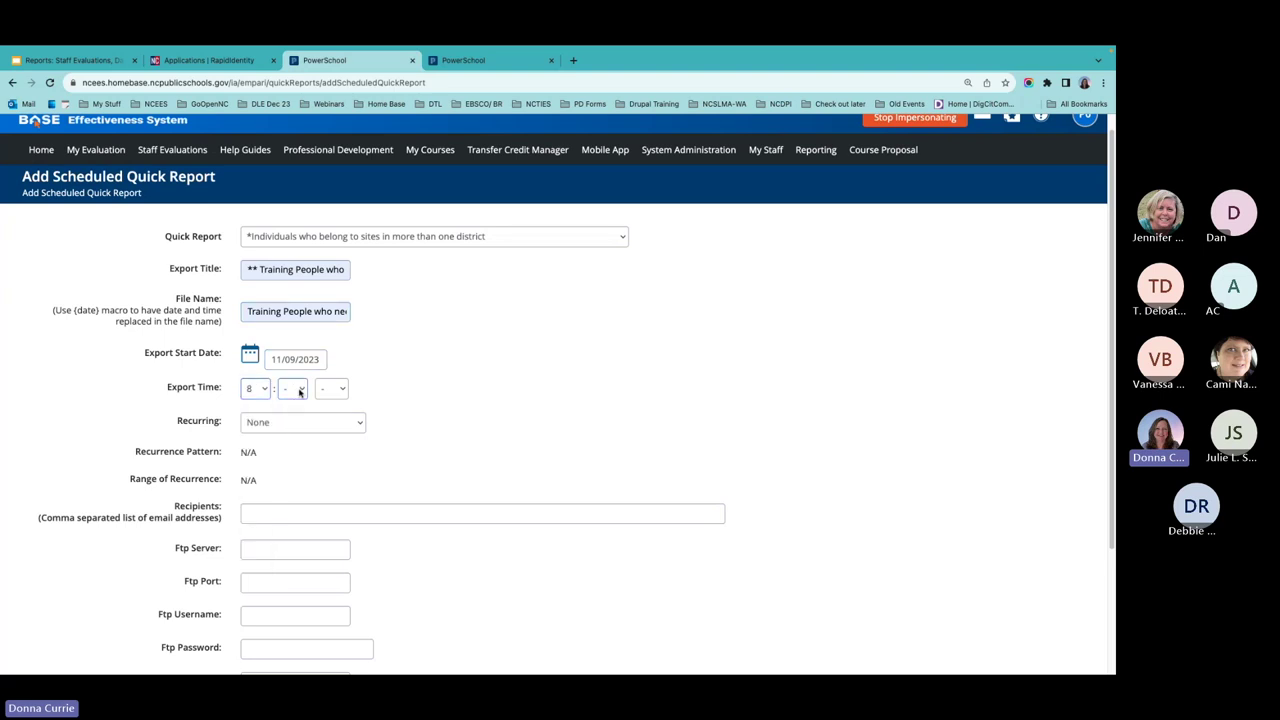
left_click(293, 389)
left_click(291, 403)
left_click(331, 389)
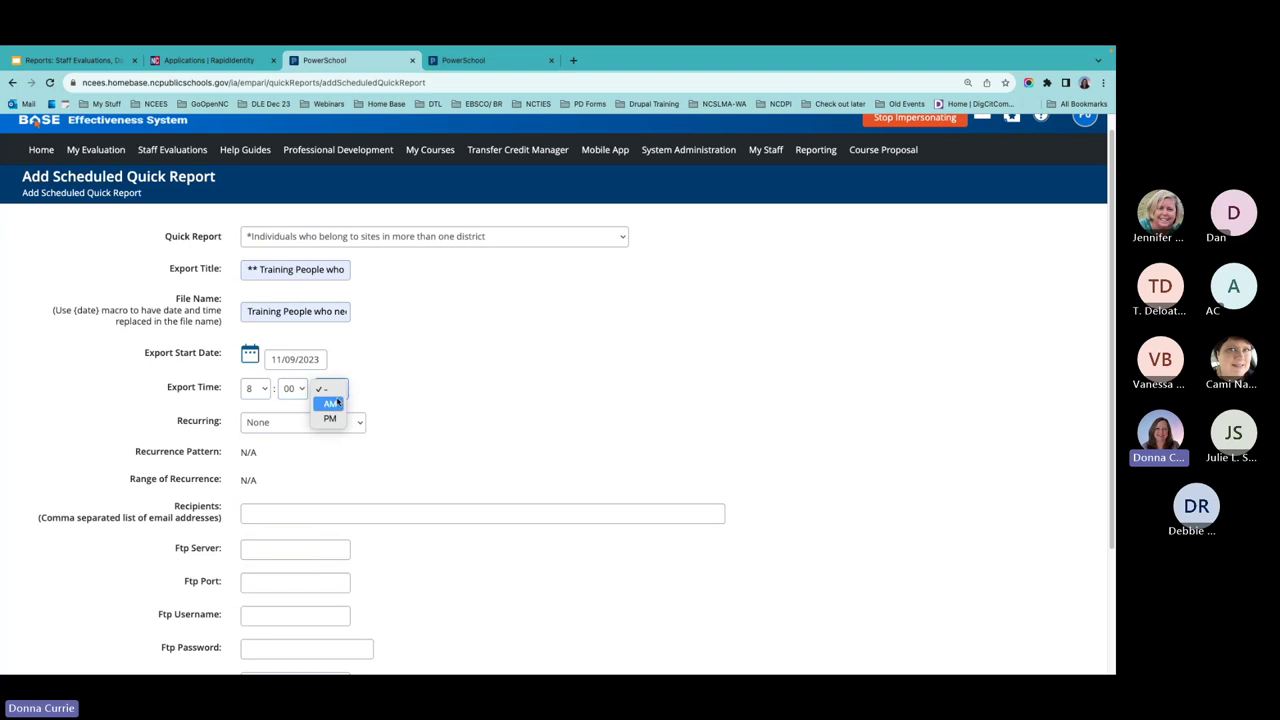
left_click(335, 403)
Step: Make the export recur monthly, using the First Monday recurrence pattern
scroll(452, 426, "down", 3)
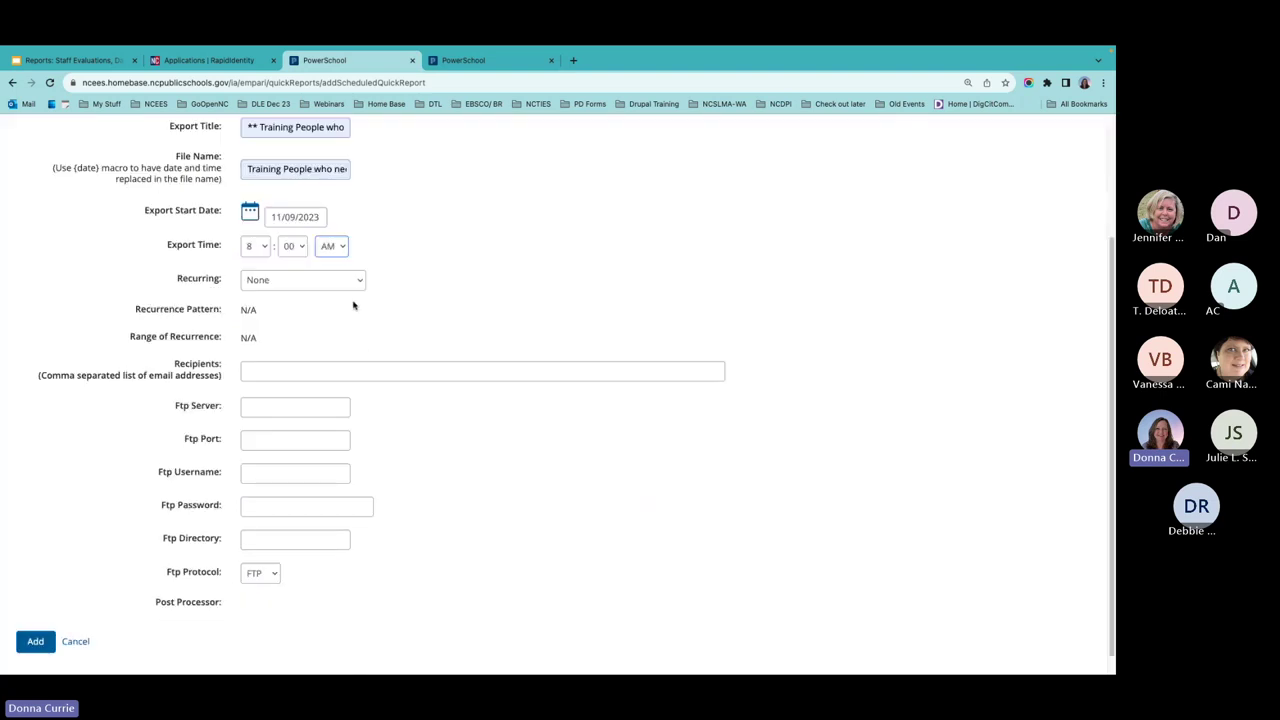
left_click(354, 281)
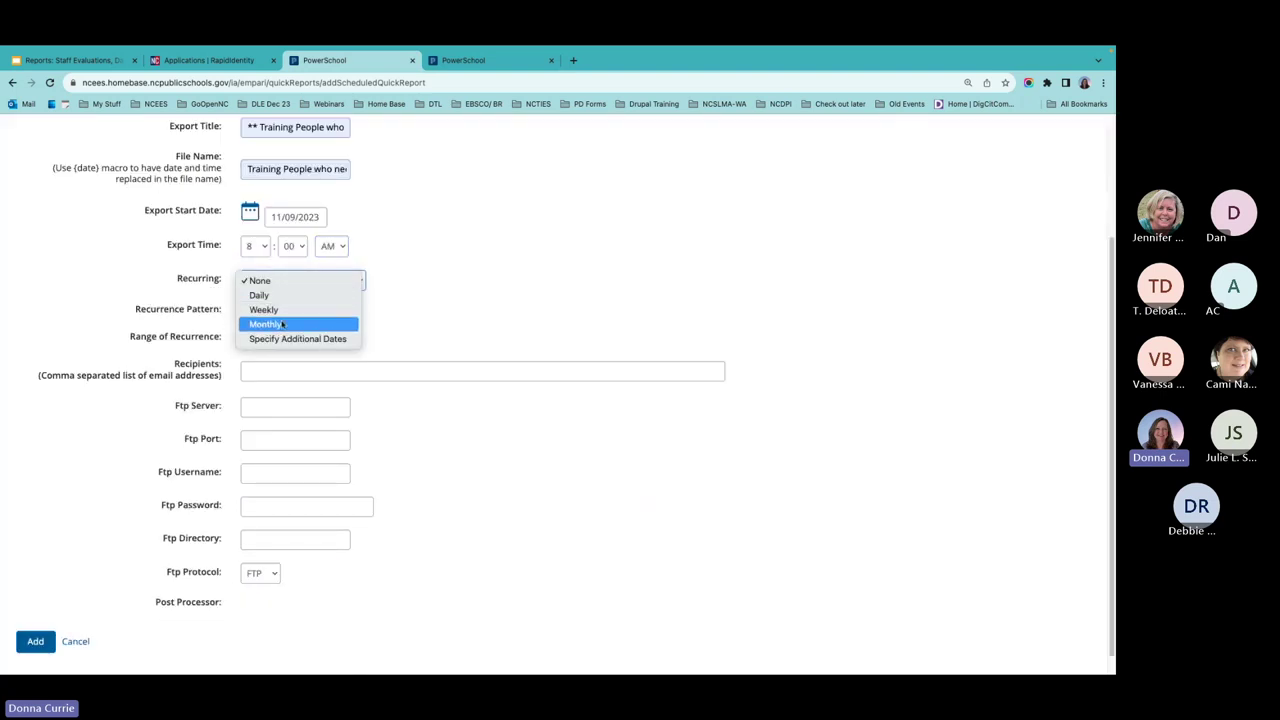
left_click(275, 324)
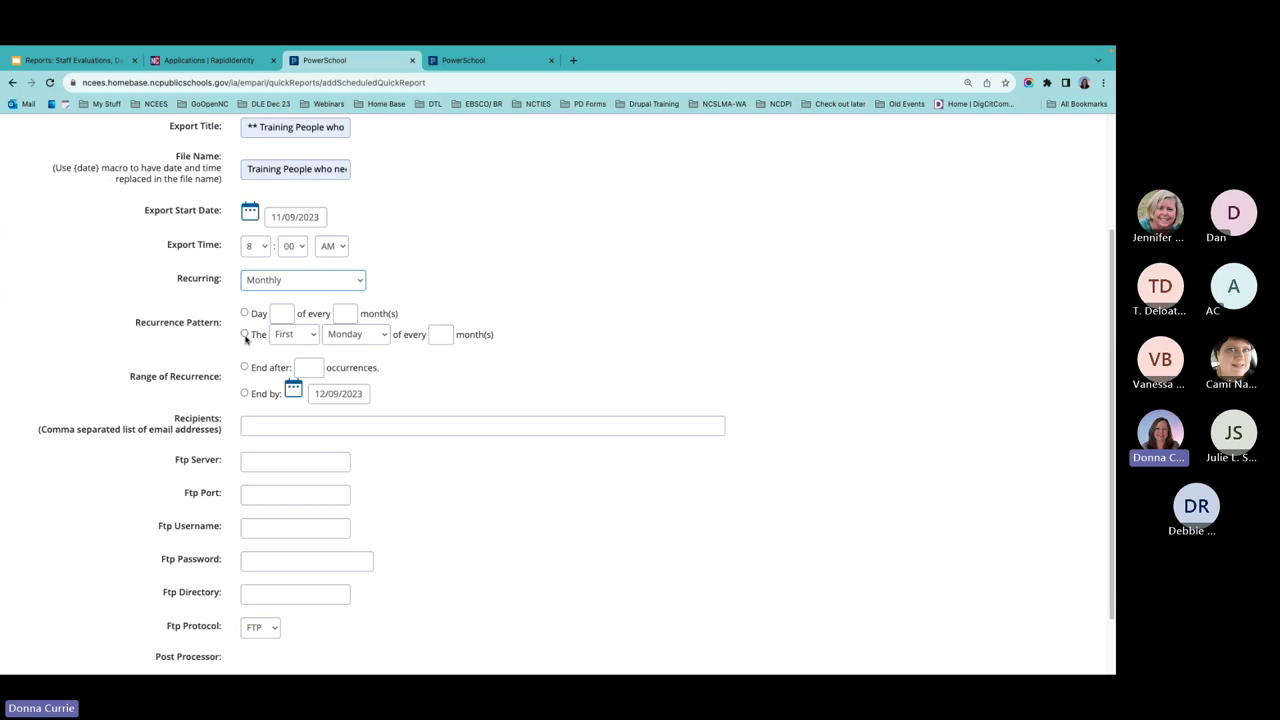
left_click(244, 334)
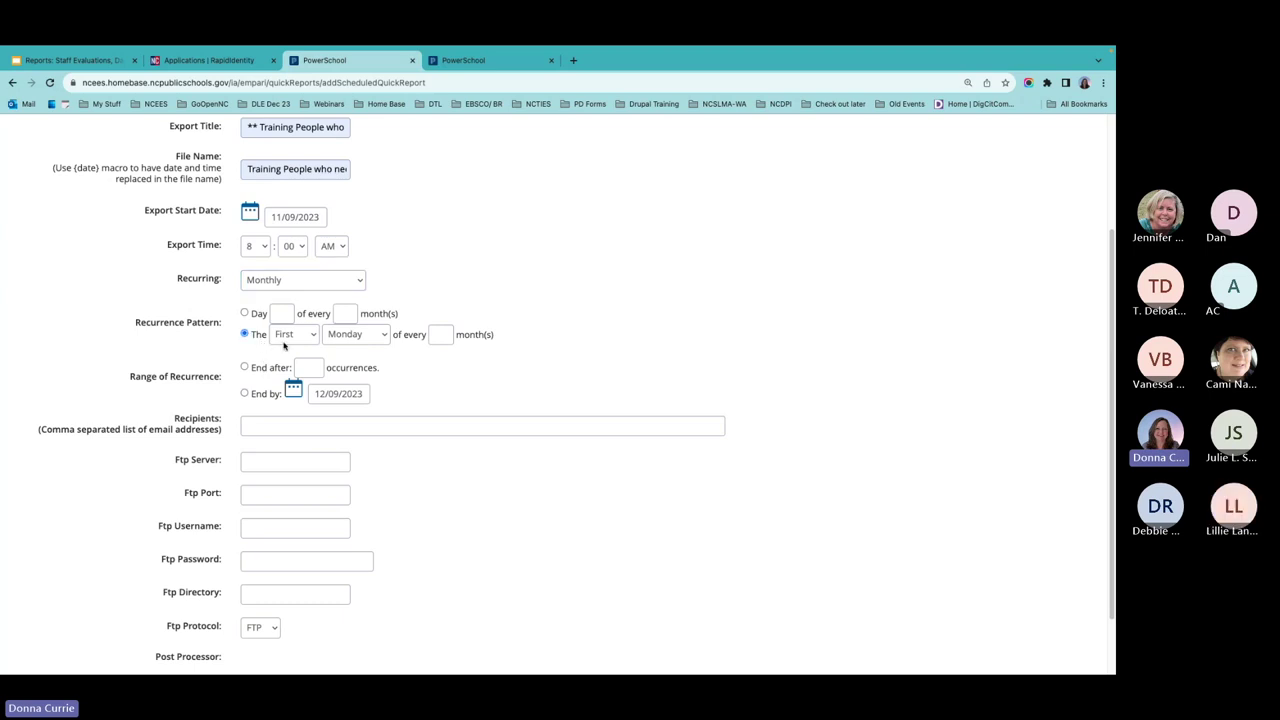
left_click(445, 336)
Step: Enter the recipient's e-mail address, then add the scheduled Quick Report and review the list of scheduled reports
left_click(290, 424)
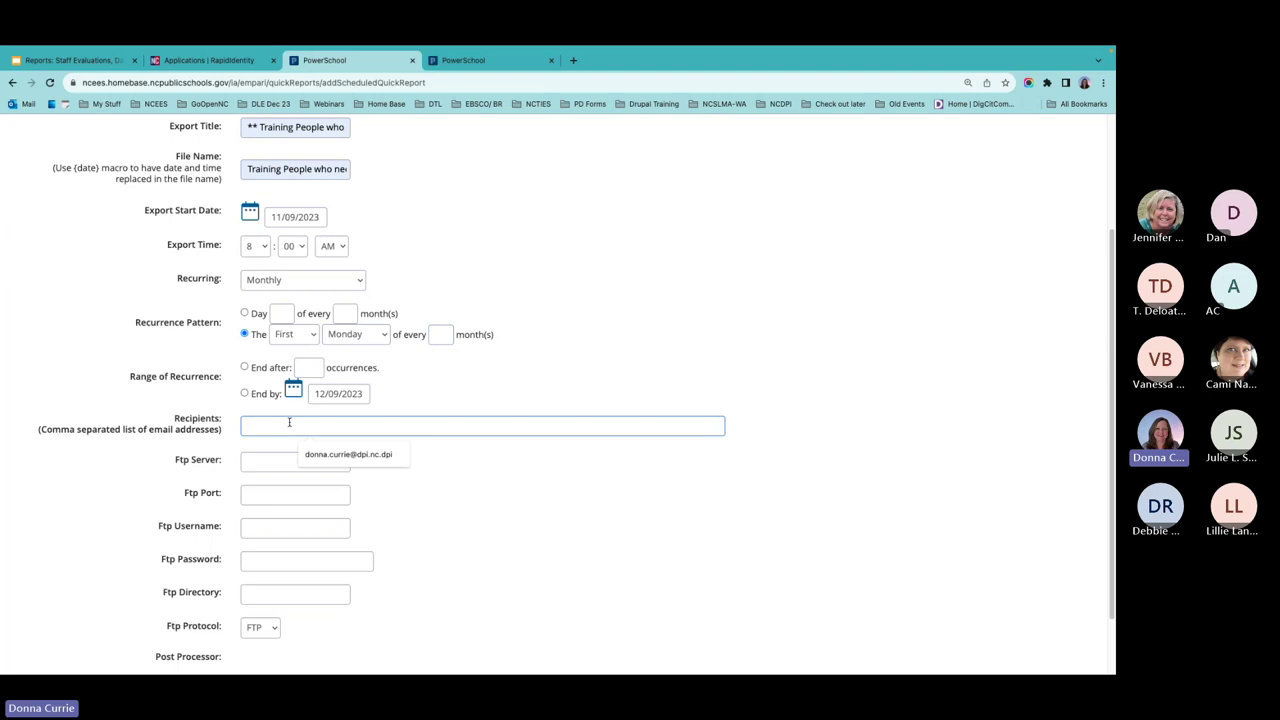
left_click(329, 455)
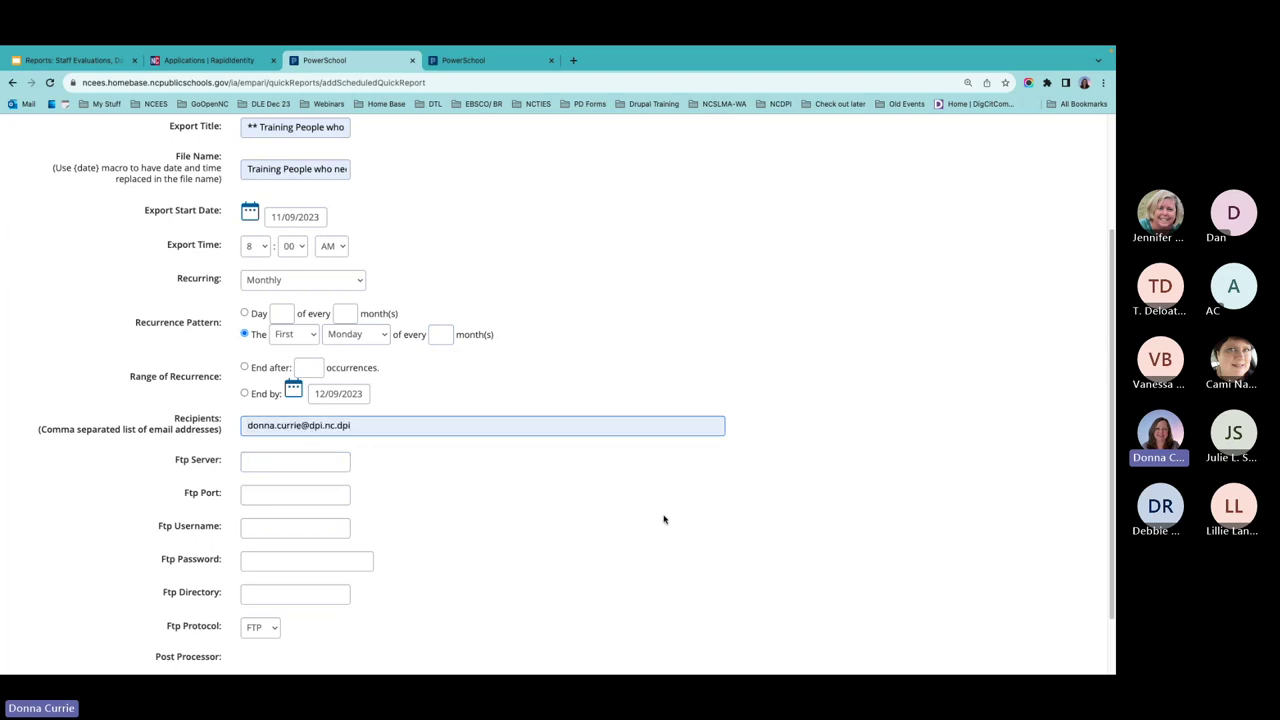
scroll(500, 510, "down", 1)
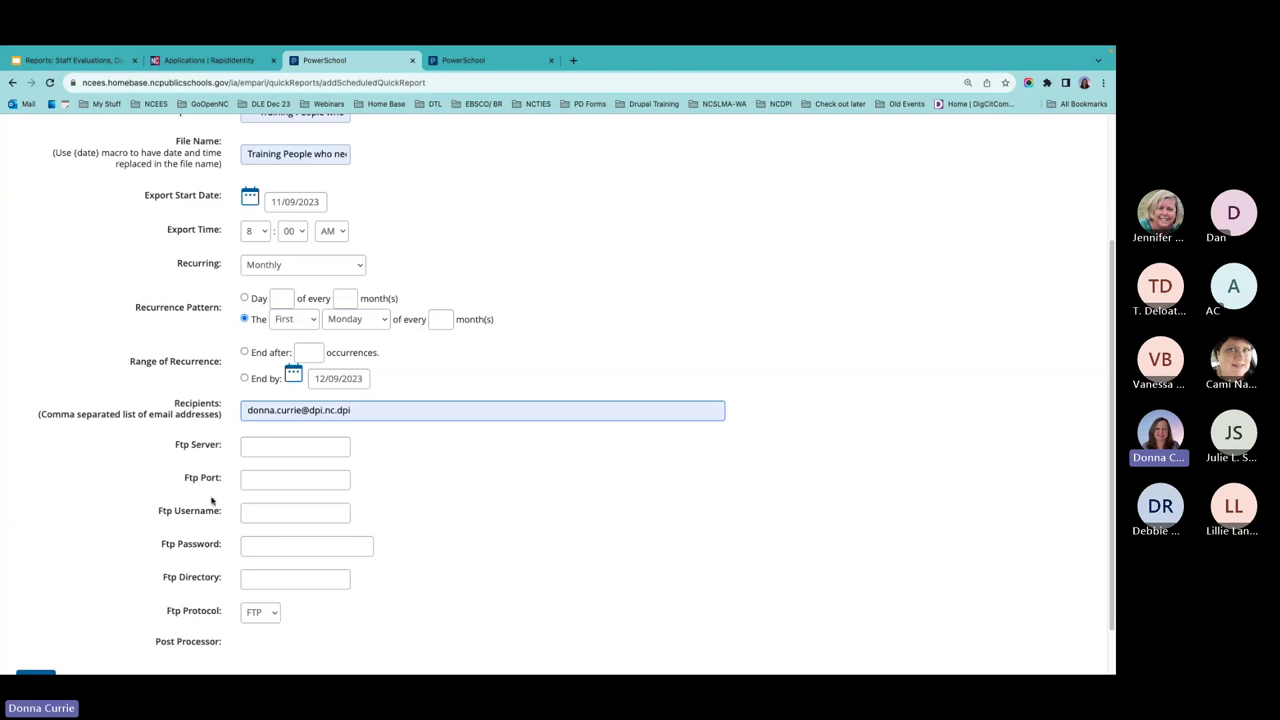
scroll(515, 450, "down", 1)
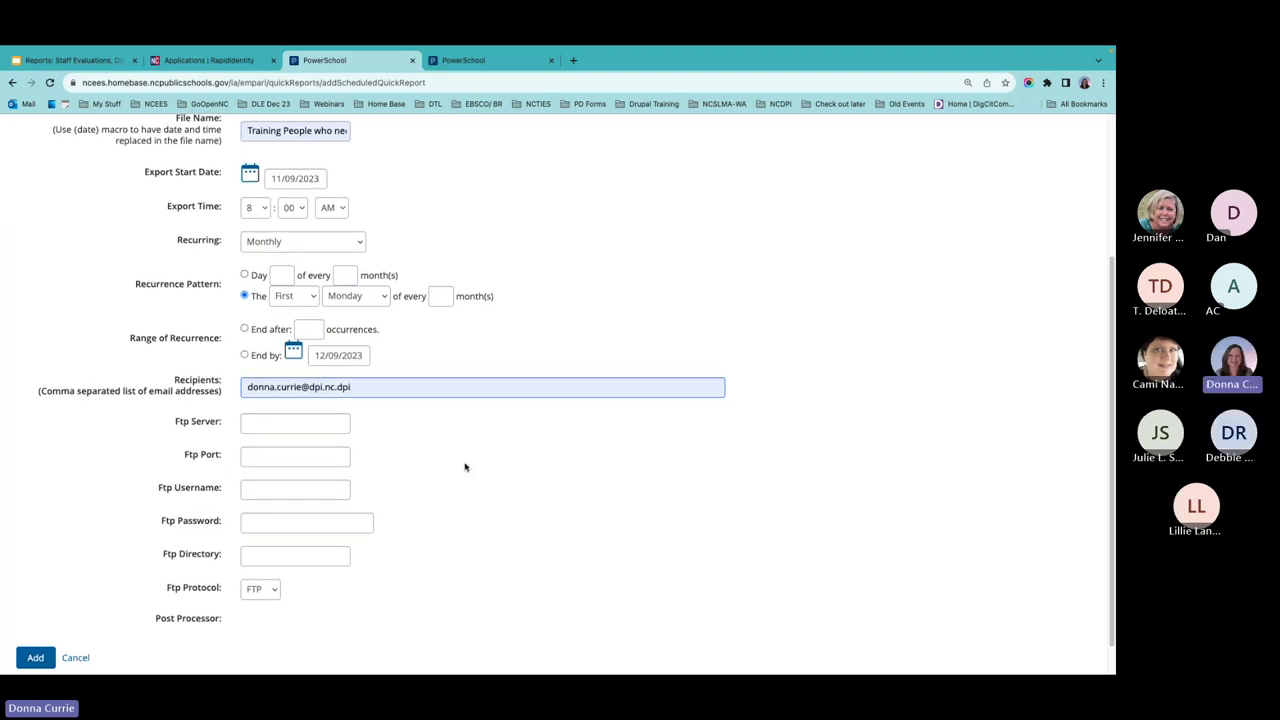
scroll(465, 467, "down", 1)
left_click(35, 624)
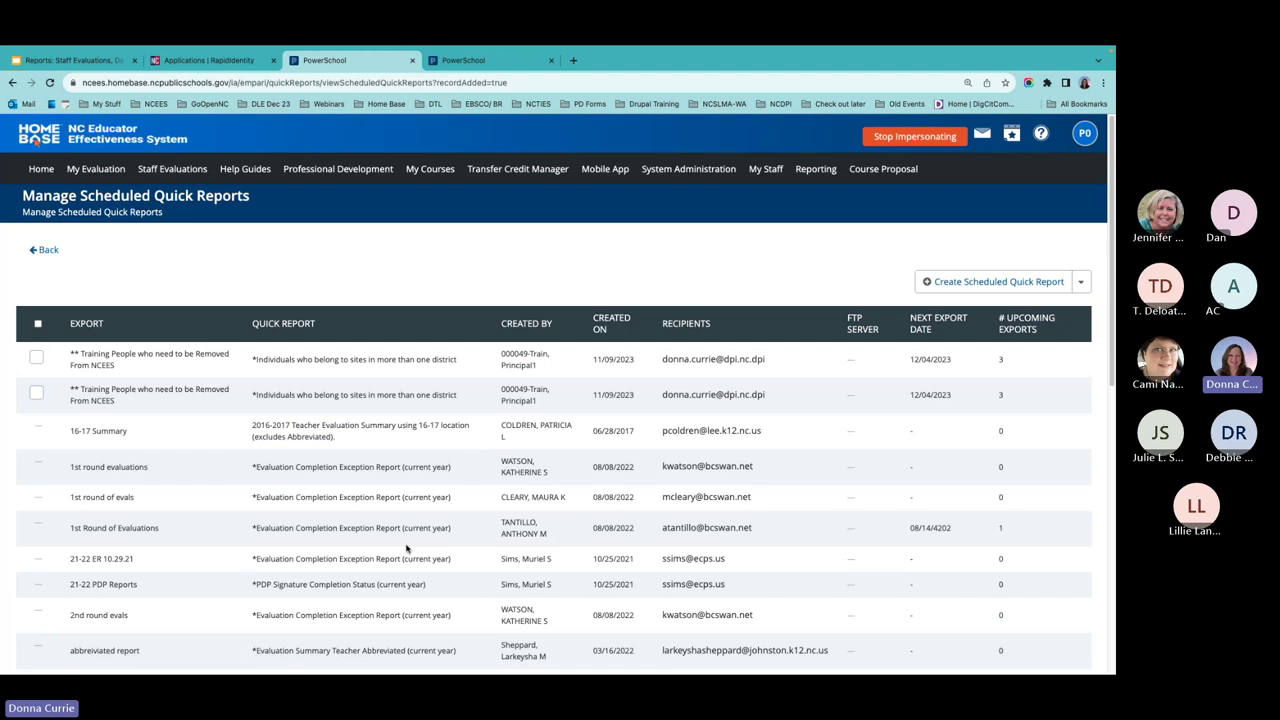
scroll(267, 482, "down", 1)
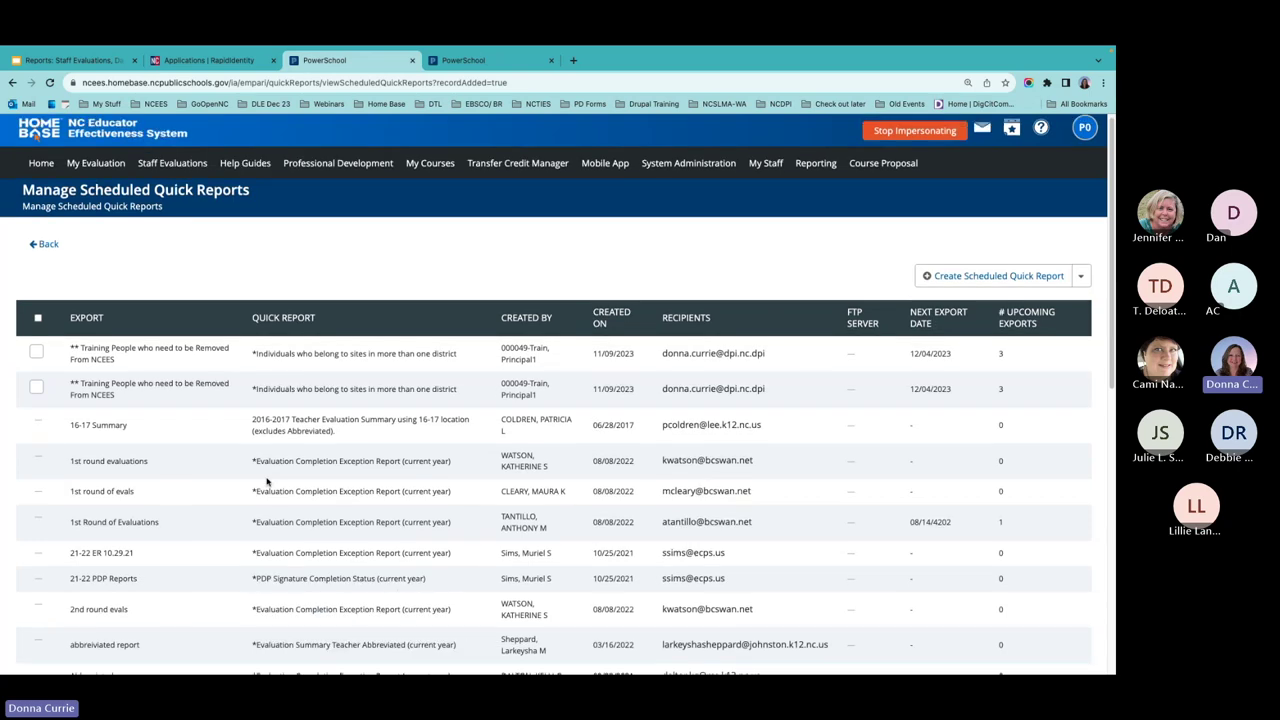
scroll(267, 482, "down", 10)
scroll(305, 420, "up", 6)
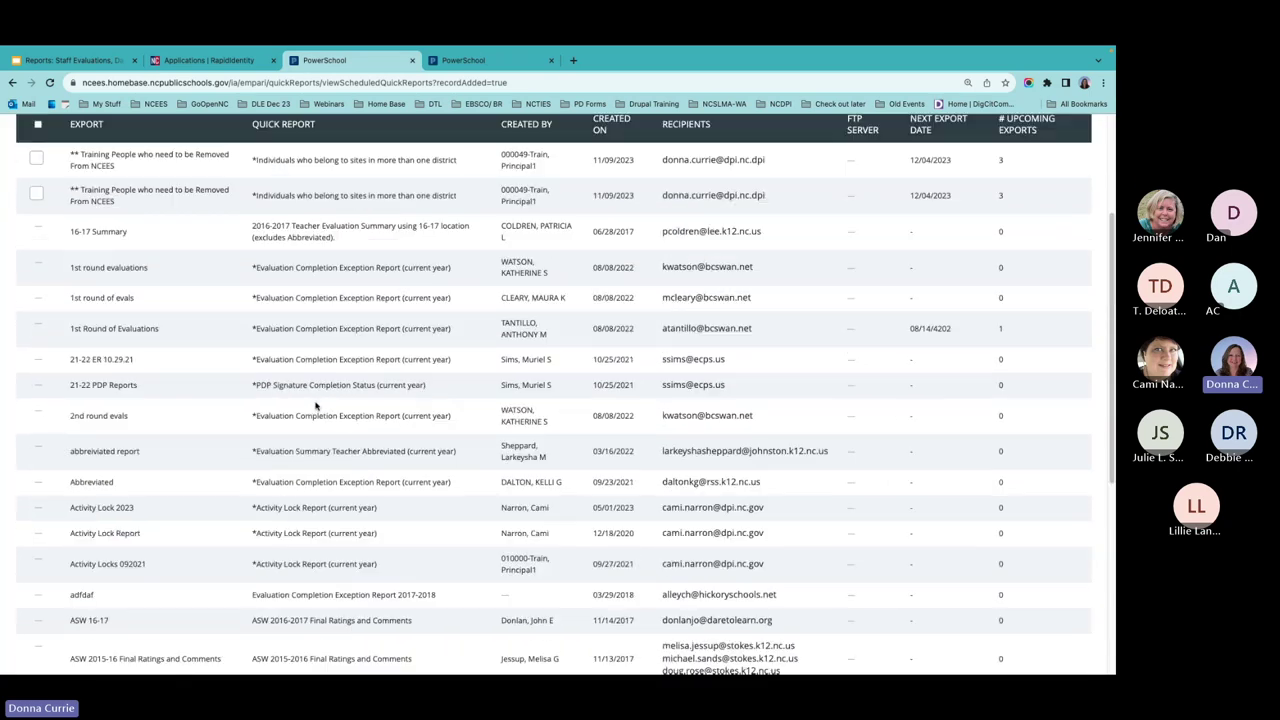
Step: Review the scheduled Quick Reports, mark the second "** Training People who need to be Removed From NCEES" export and locate the option for deleting it
scroll(315, 405, "up", 4)
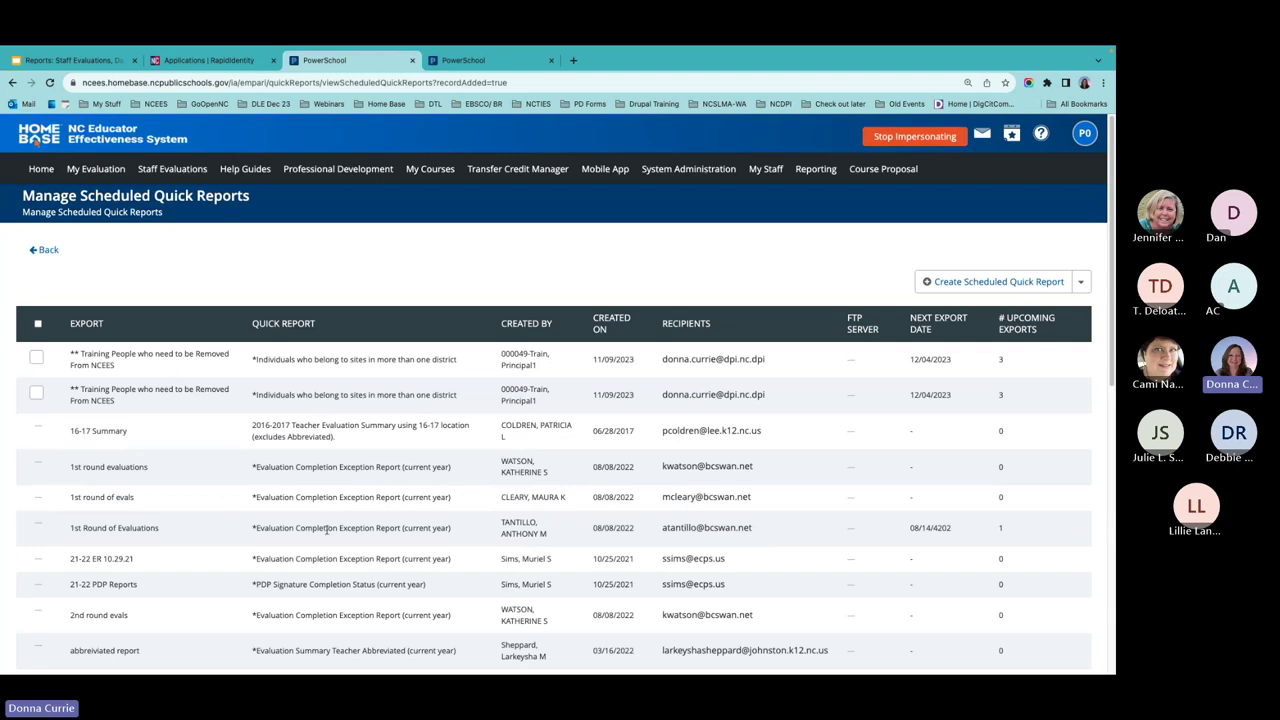
scroll(330, 526, "down", 10)
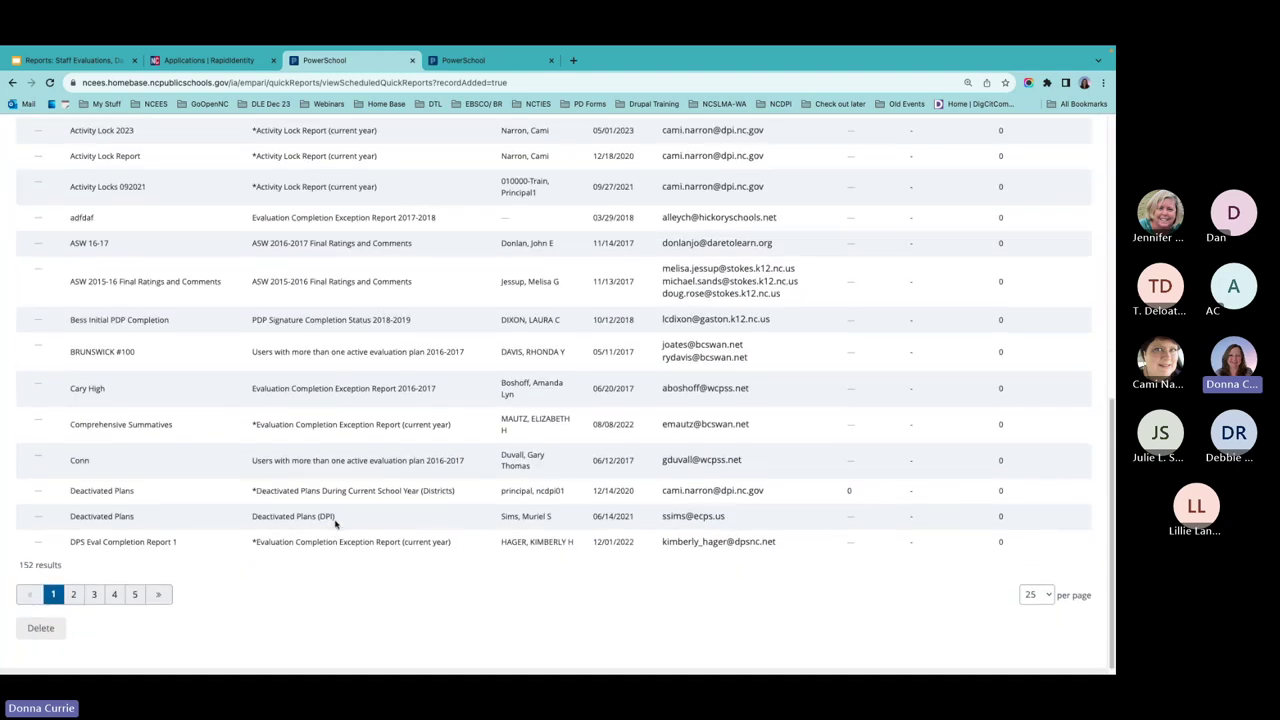
scroll(335, 522, "up", 10)
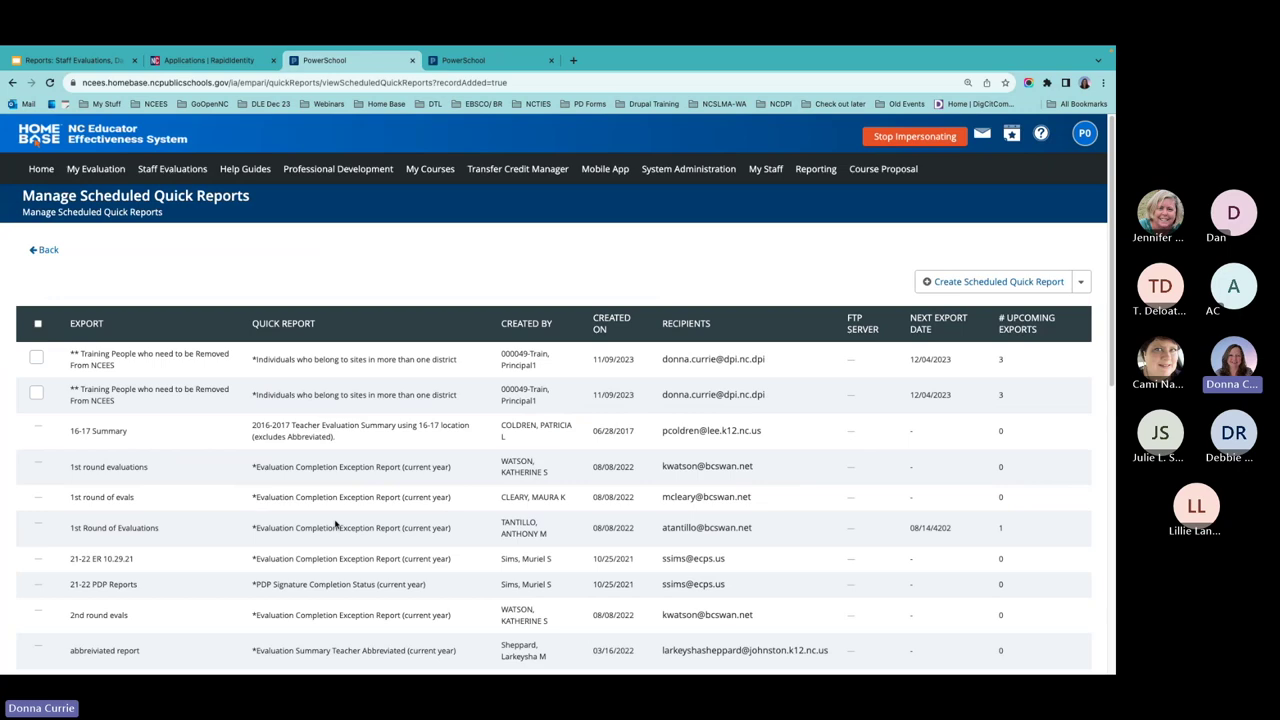
left_click(36, 393)
scroll(110, 423, "down", 2)
scroll(110, 423, "down", 5)
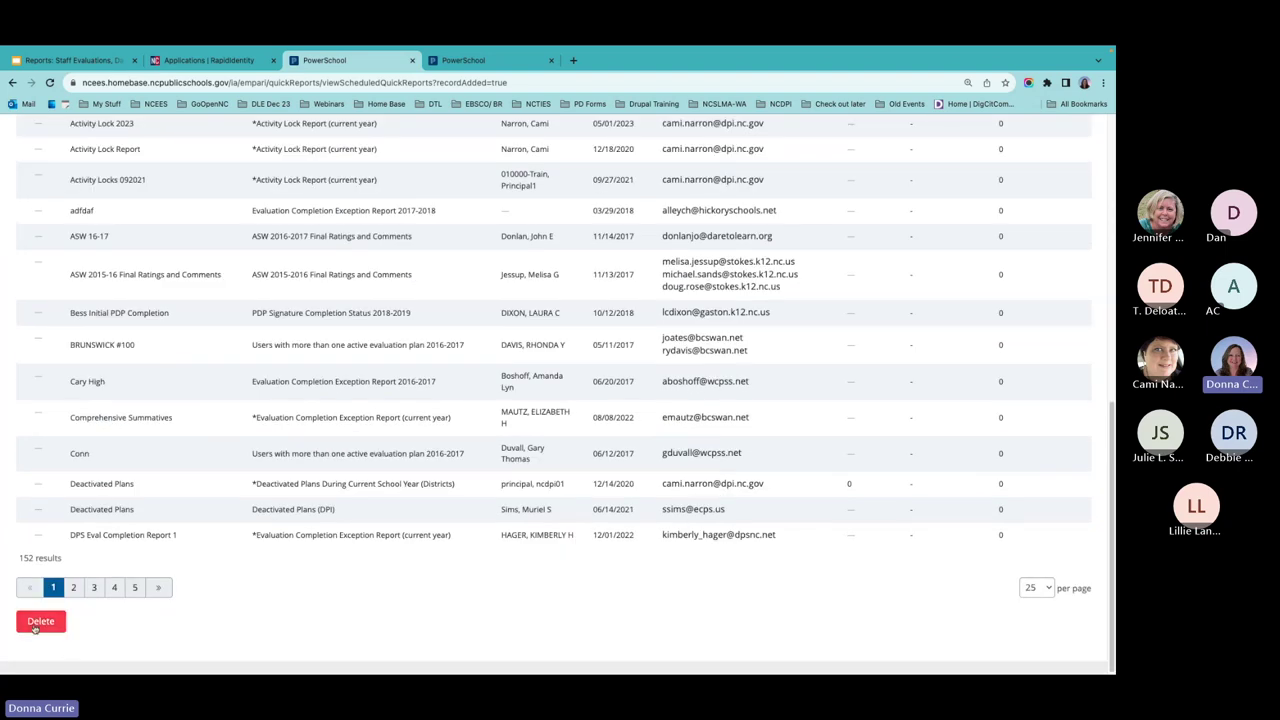
scroll(309, 384, "up", 3)
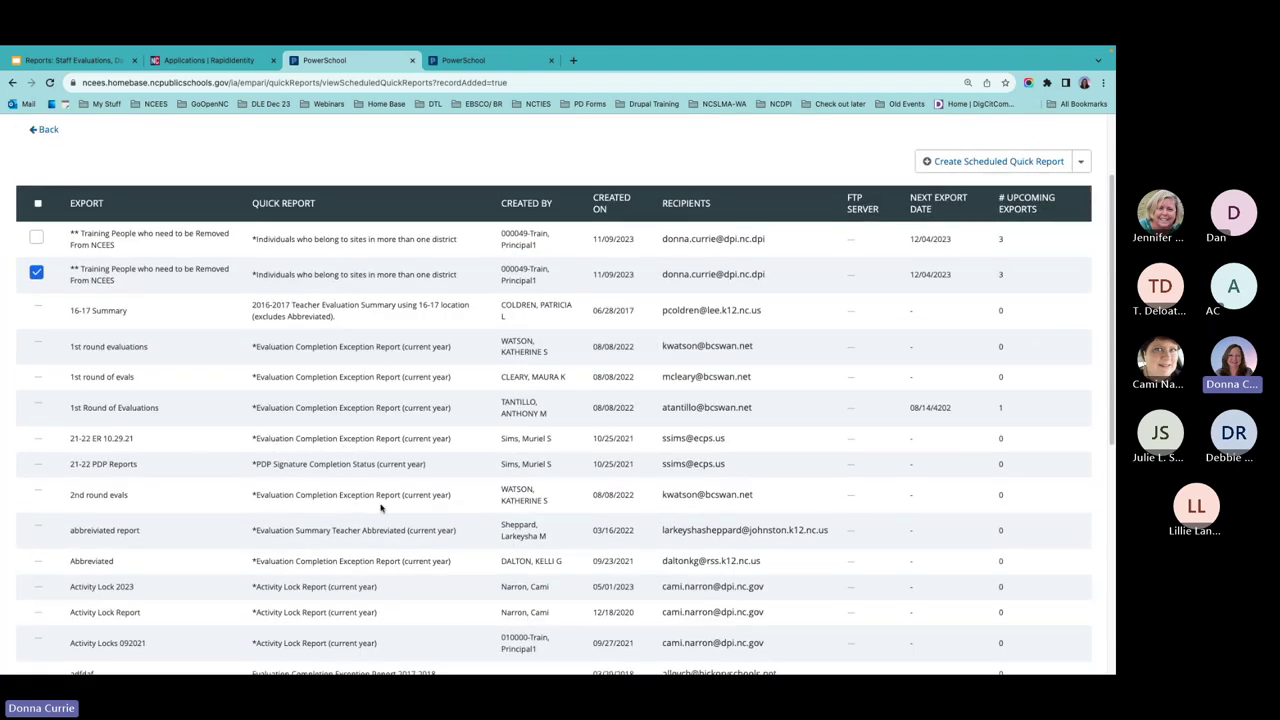
scroll(368, 494, "down", 3)
scroll(360, 490, "down", 3)
scroll(350, 485, "up", 6)
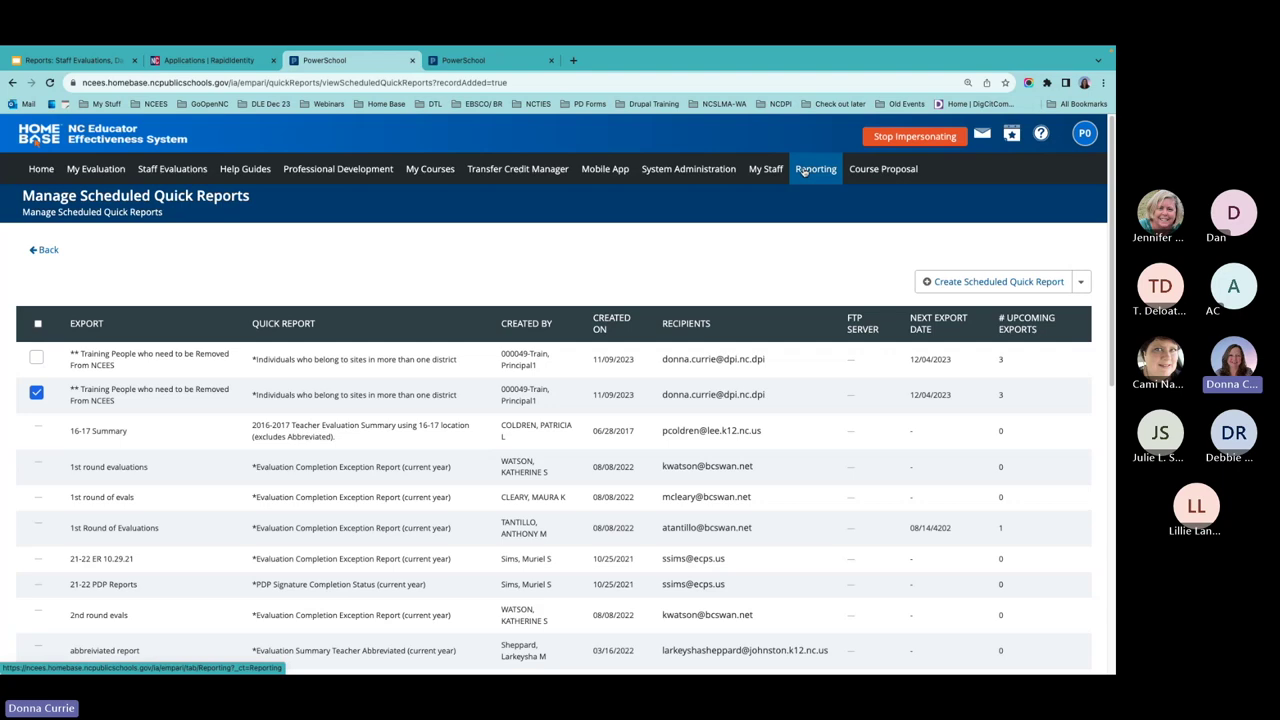
Step: Open the Reporting page and examine the memorized reports under My Reports
left_click(805, 170)
scroll(600, 444, "down", 2)
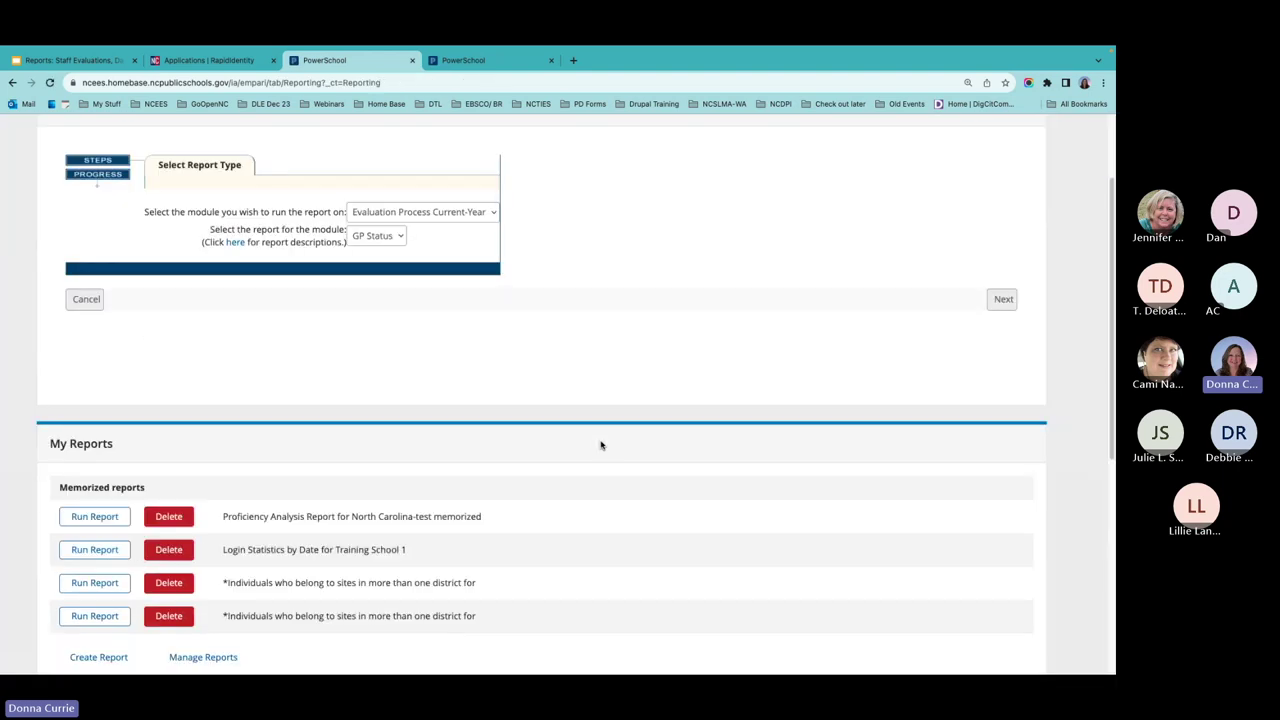
scroll(600, 444, "down", 2)
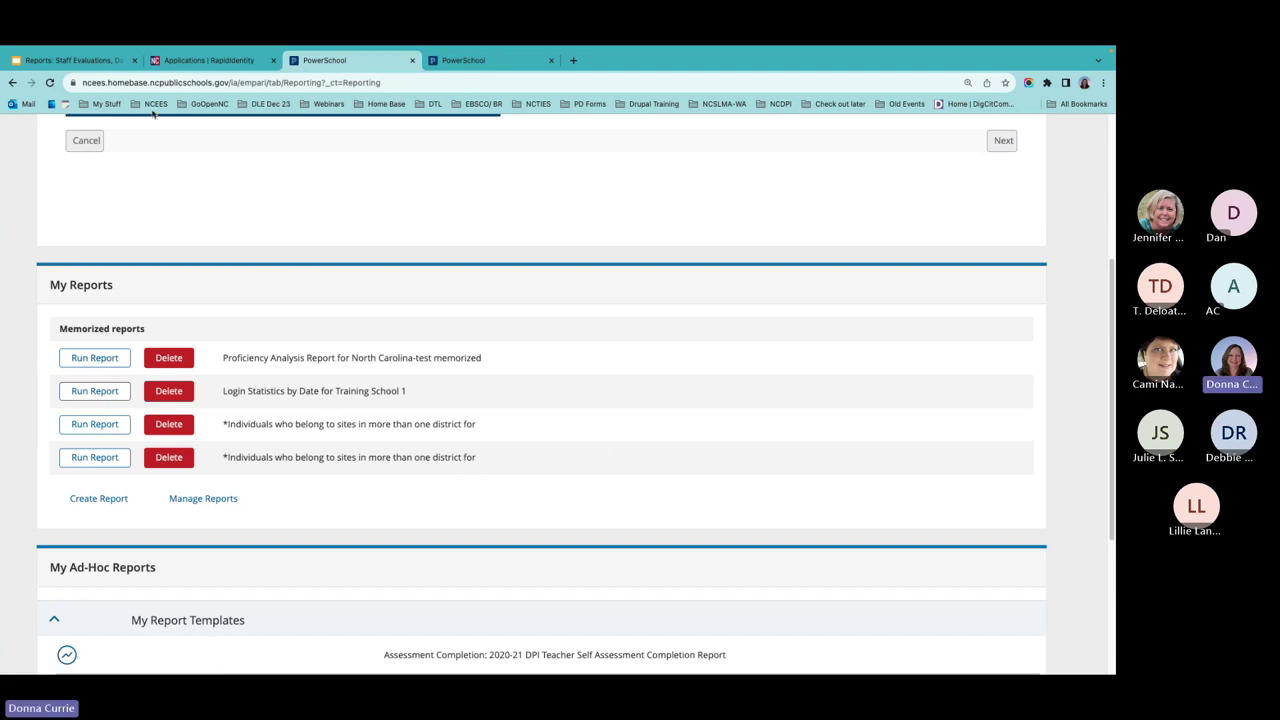
Step: Switch to the Google Slides presentation and start the slideshow from the "Quick Reports to Help Clean Up NCEES" slide
left_click(78, 62)
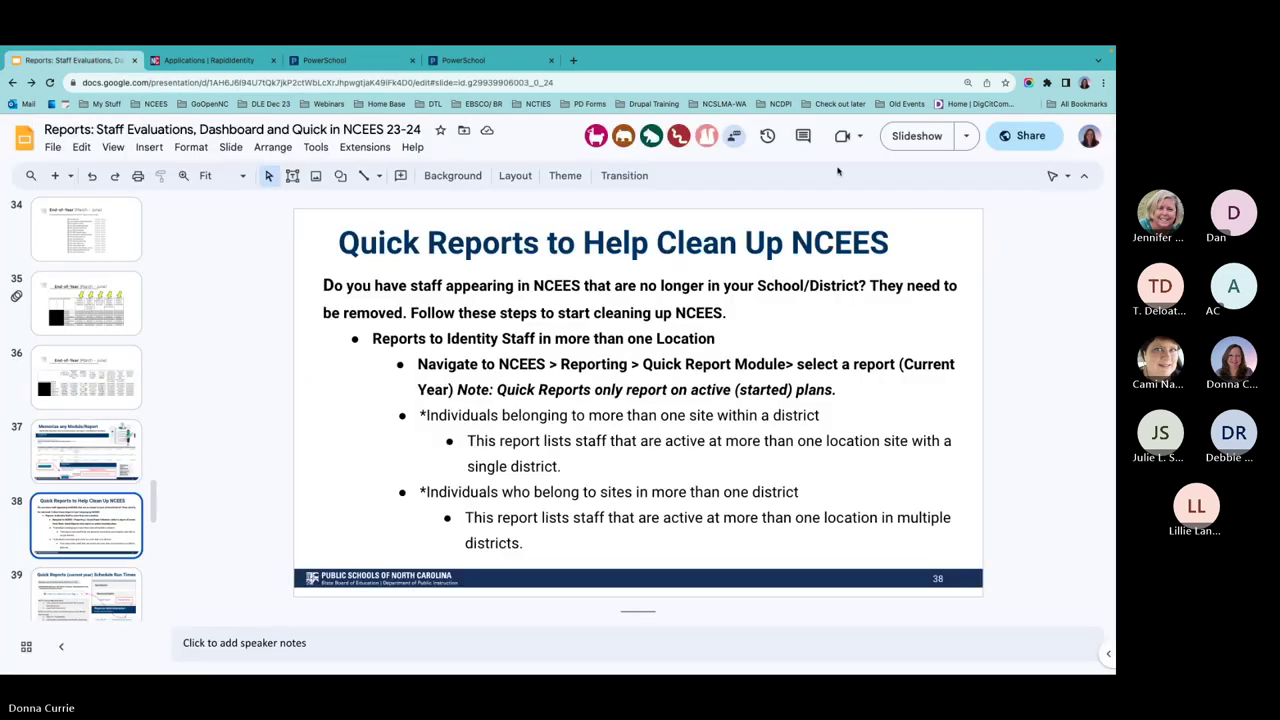
left_click(917, 136)
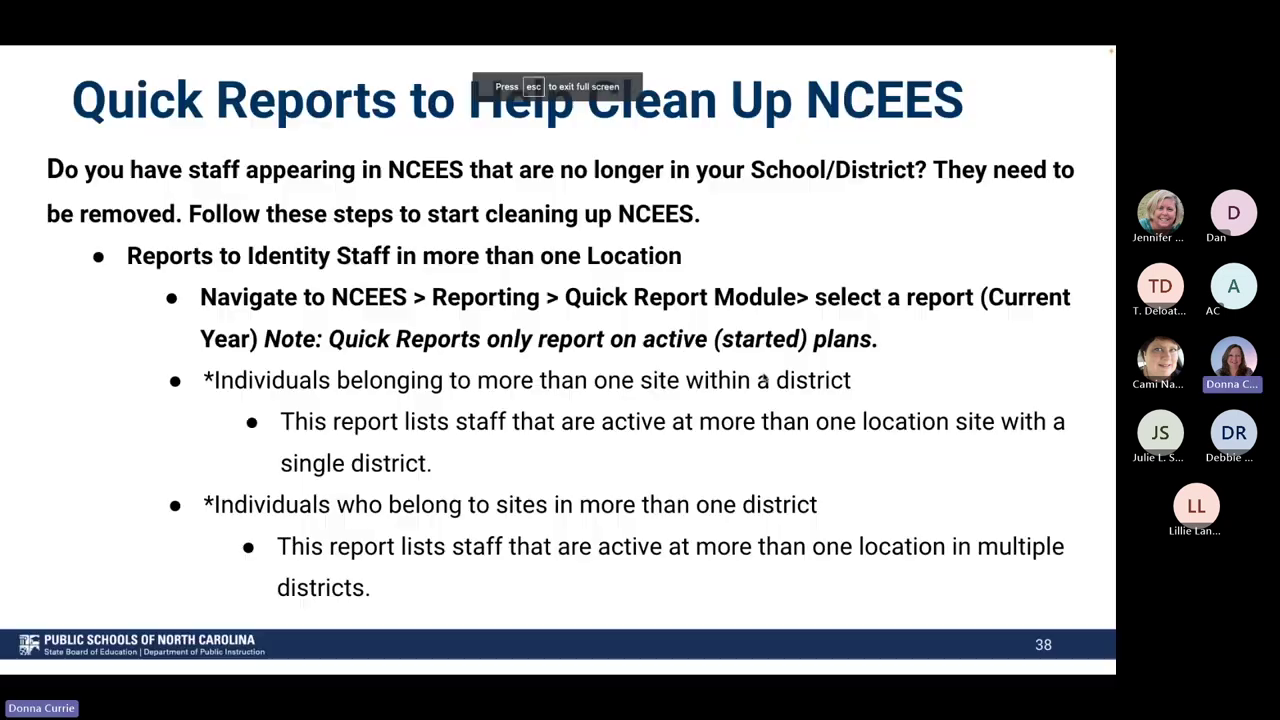